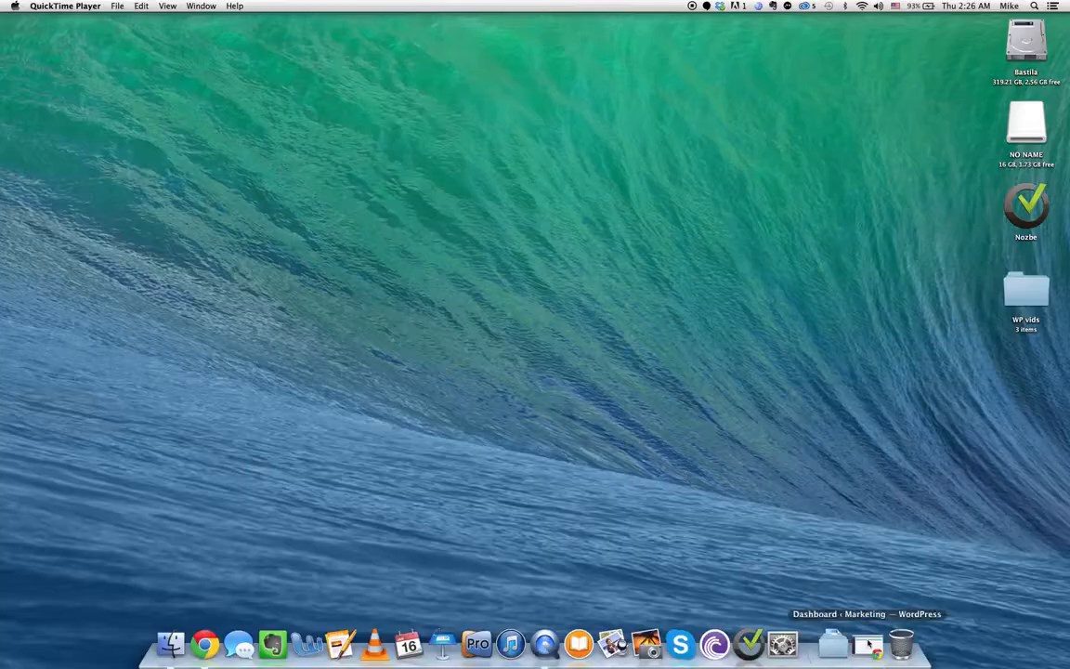
Switch to the WordPress dashboard in Chrome and start a new blog post.
left_click(867, 644)
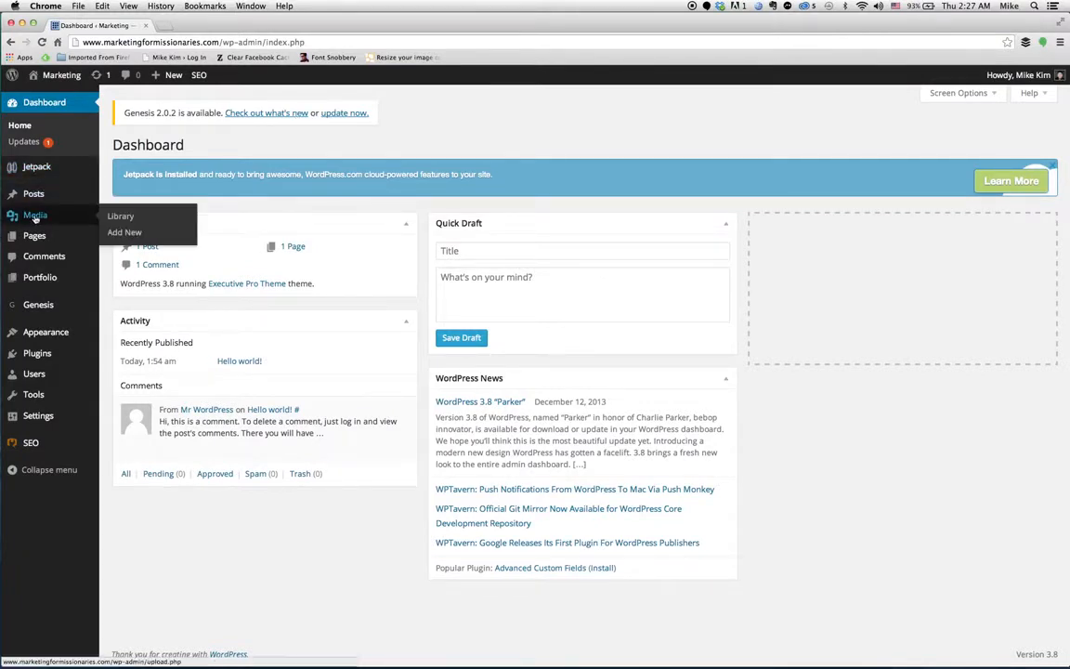
mouse_move(47, 199)
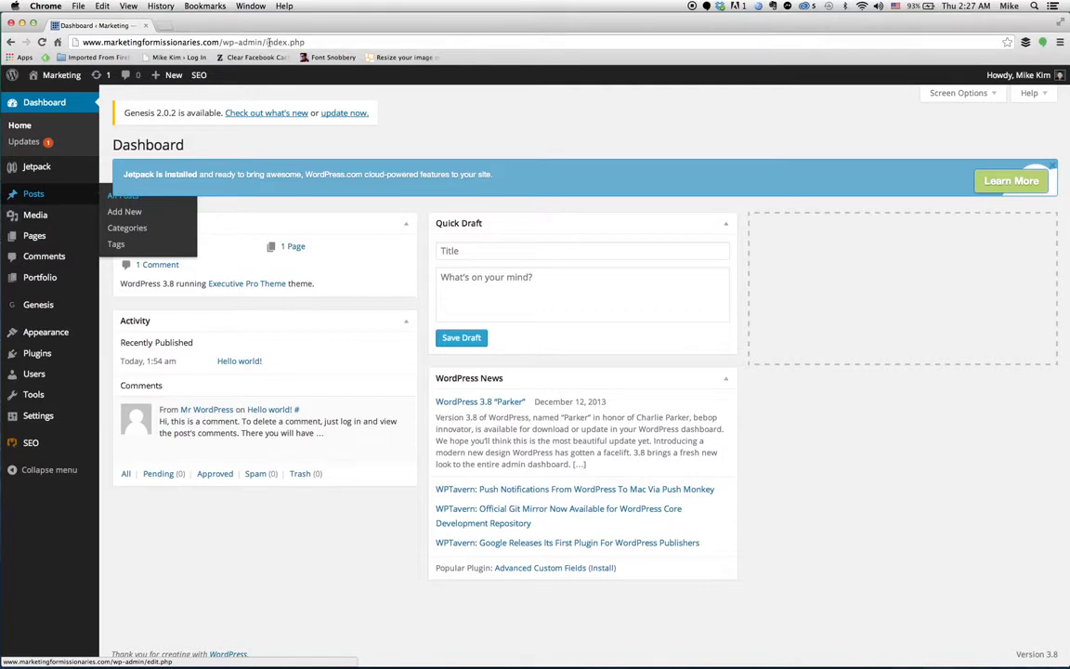
mouse_move(174, 79)
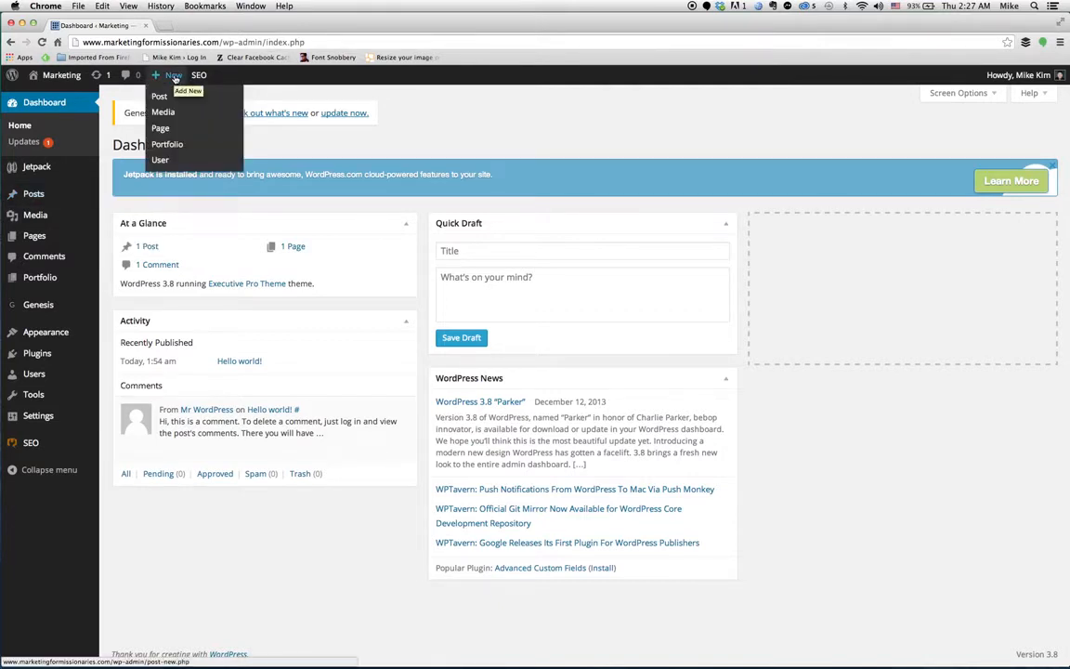
left_click(159, 97)
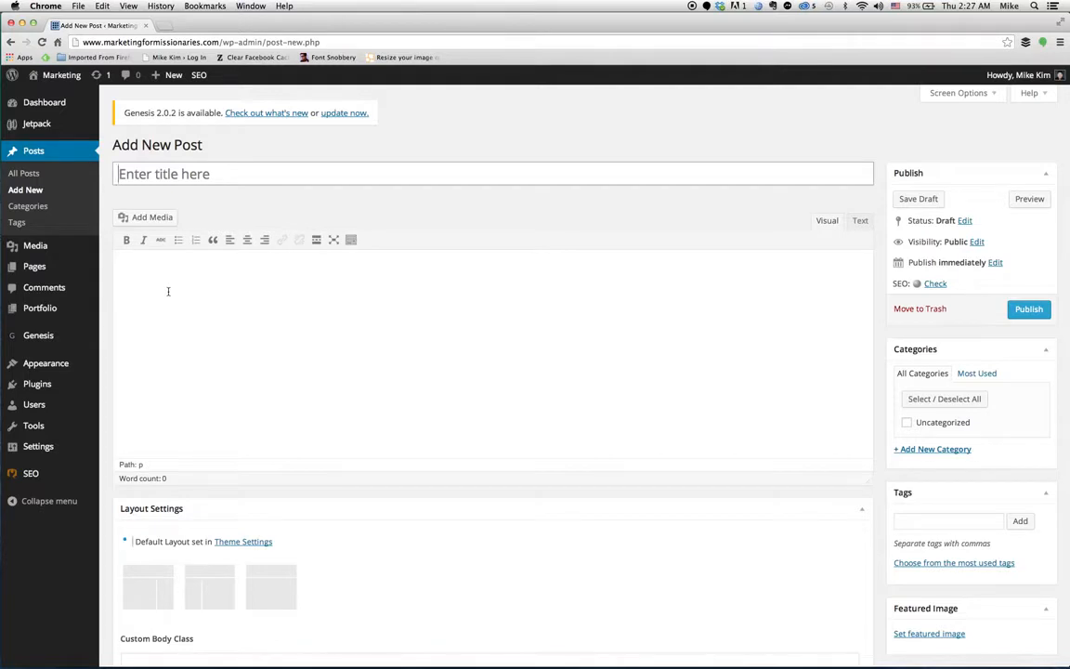
Paste the copied marketing article text into the post body in the Text editing mode.
left_click(168, 291)
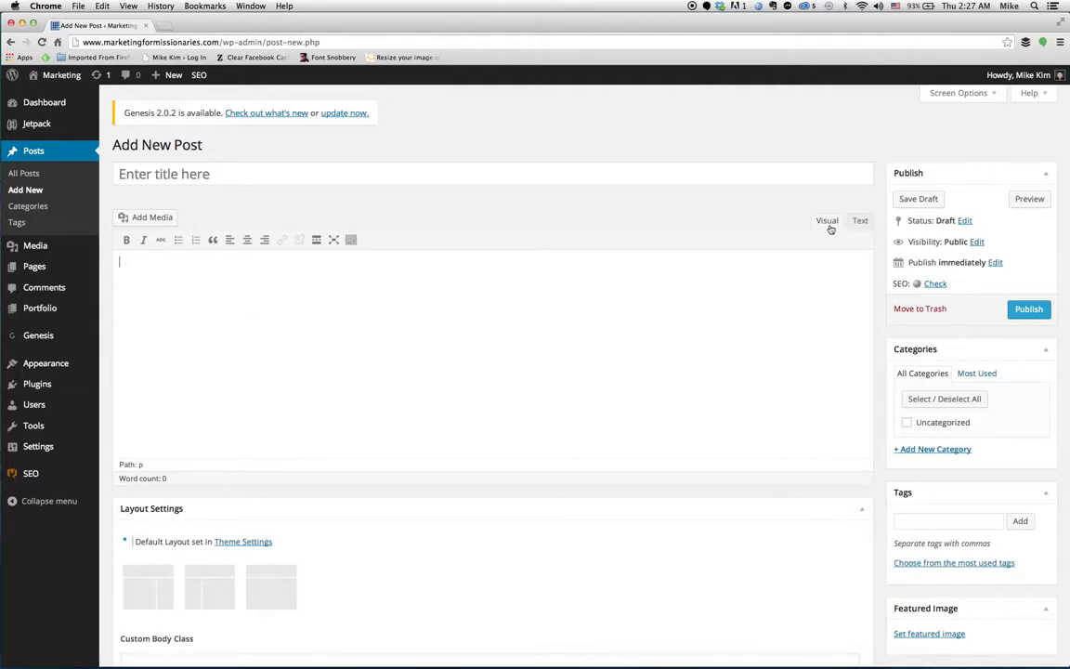
left_click(860, 222)
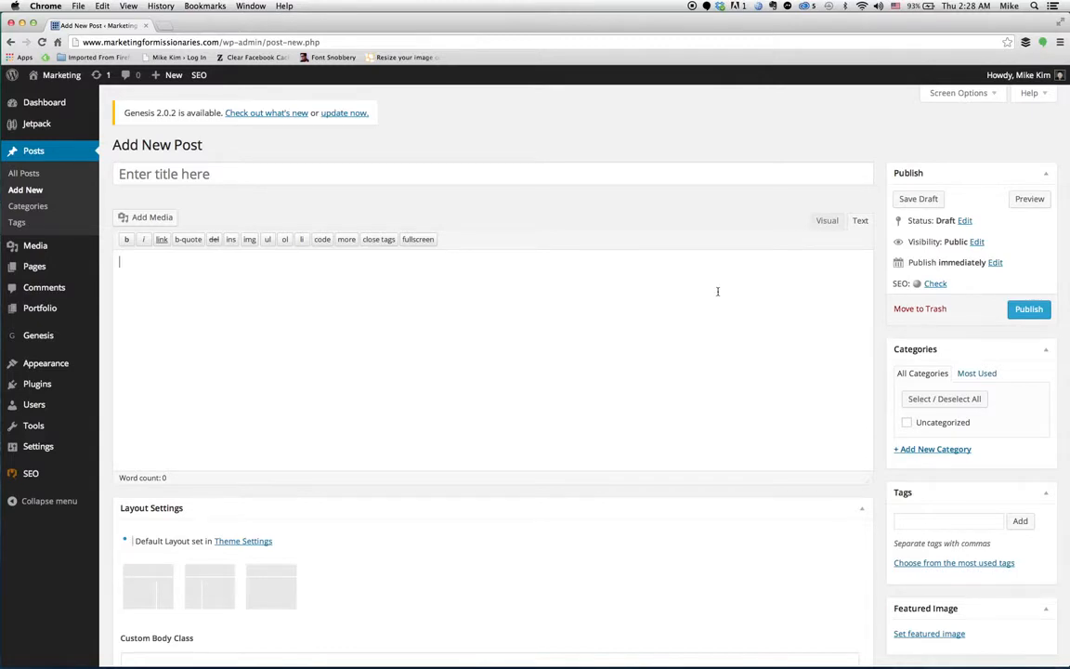
key("super+v")
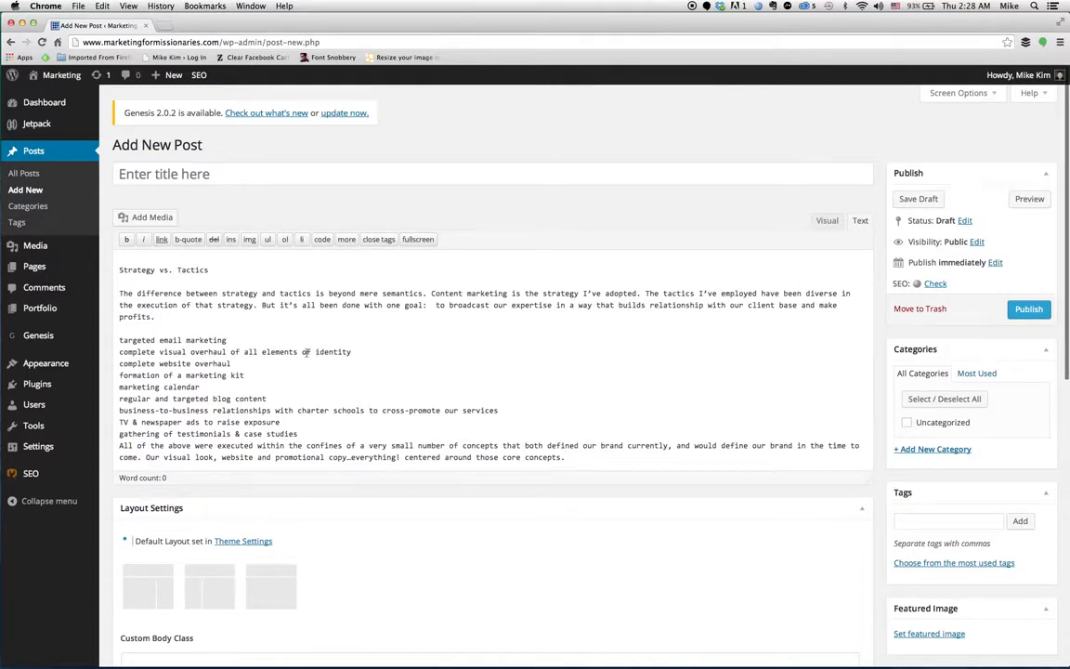
scroll(201, 297, "up", 10)
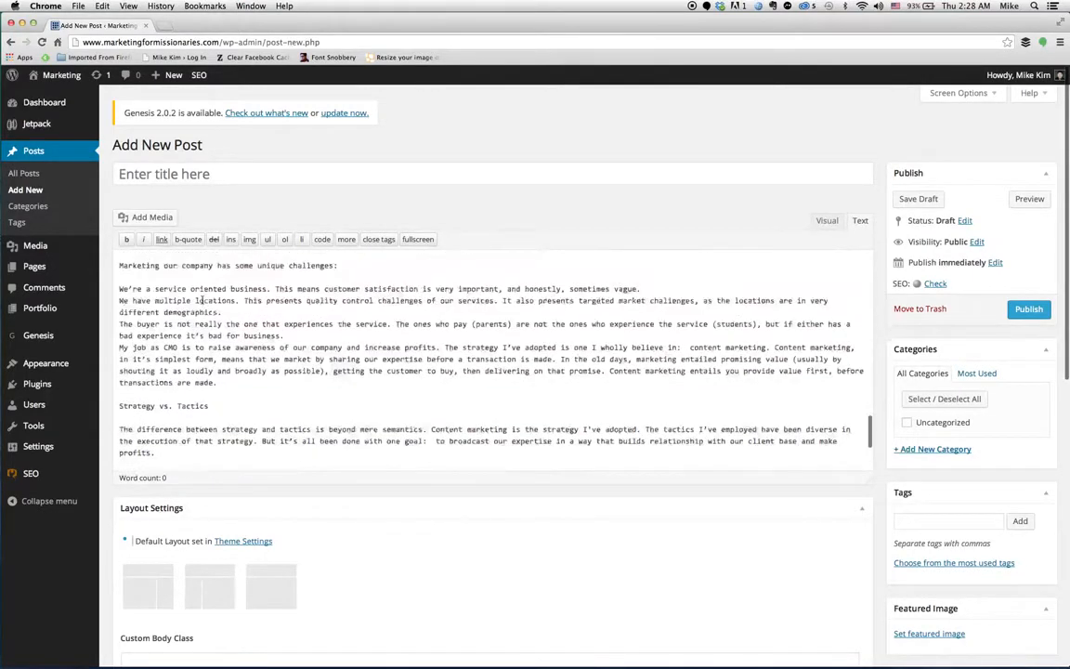
scroll(201, 299, "up", 15)
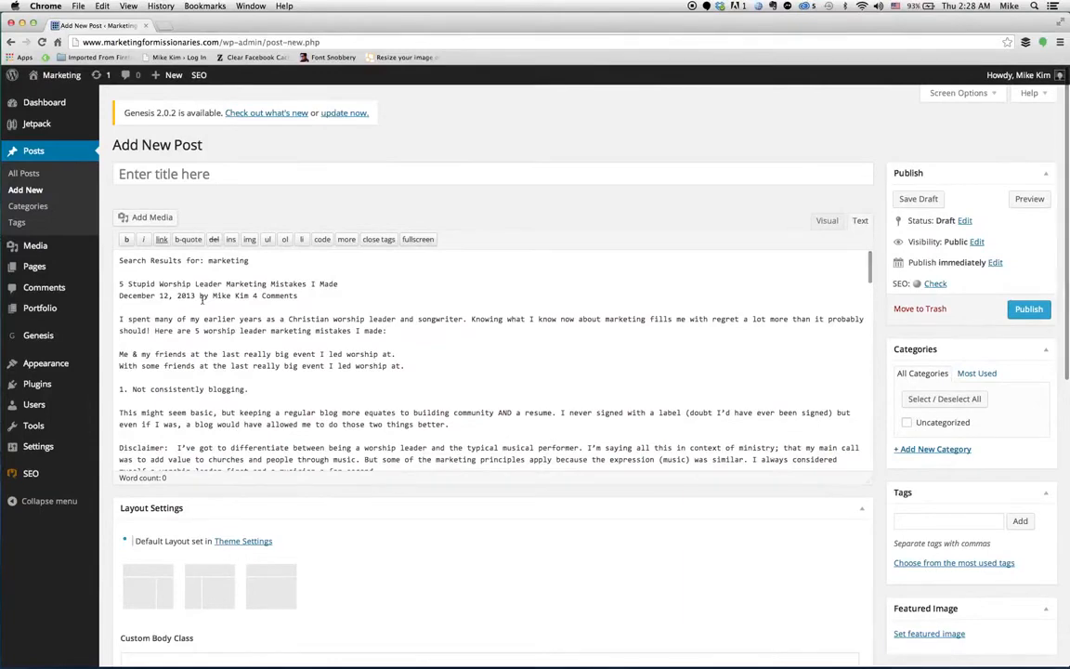
scroll(200, 297, "down", 10)
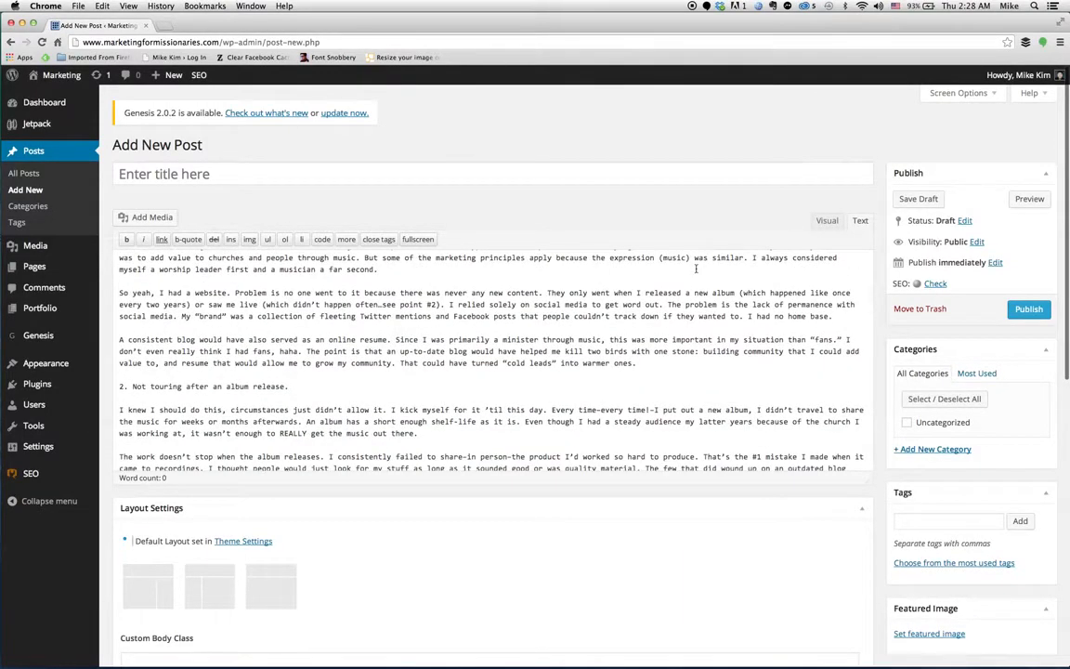
In the Visual editing mode, make the line "An Ultimately Squandered Audience." bold and italic.
left_click(826, 220)
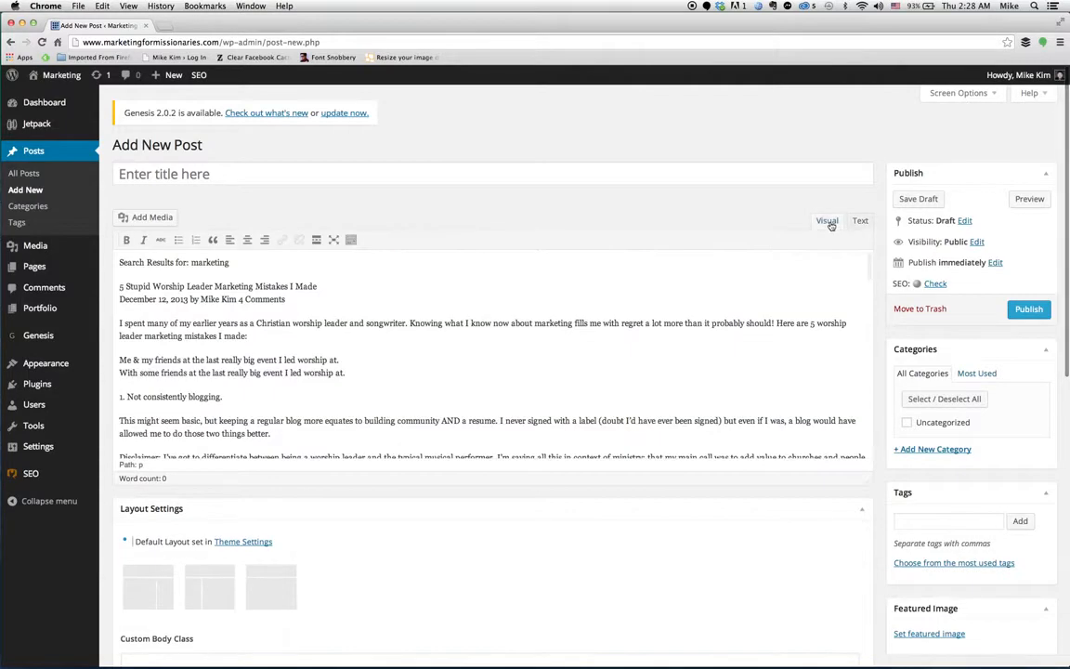
scroll(292, 322, "down", 5)
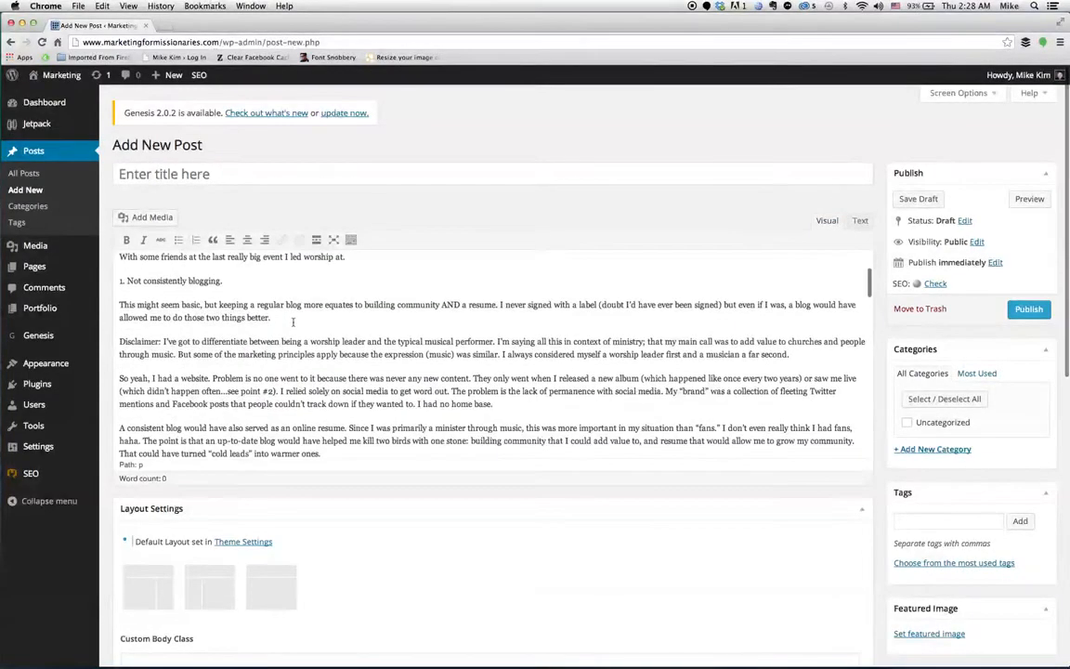
scroll(292, 322, "down", 4)
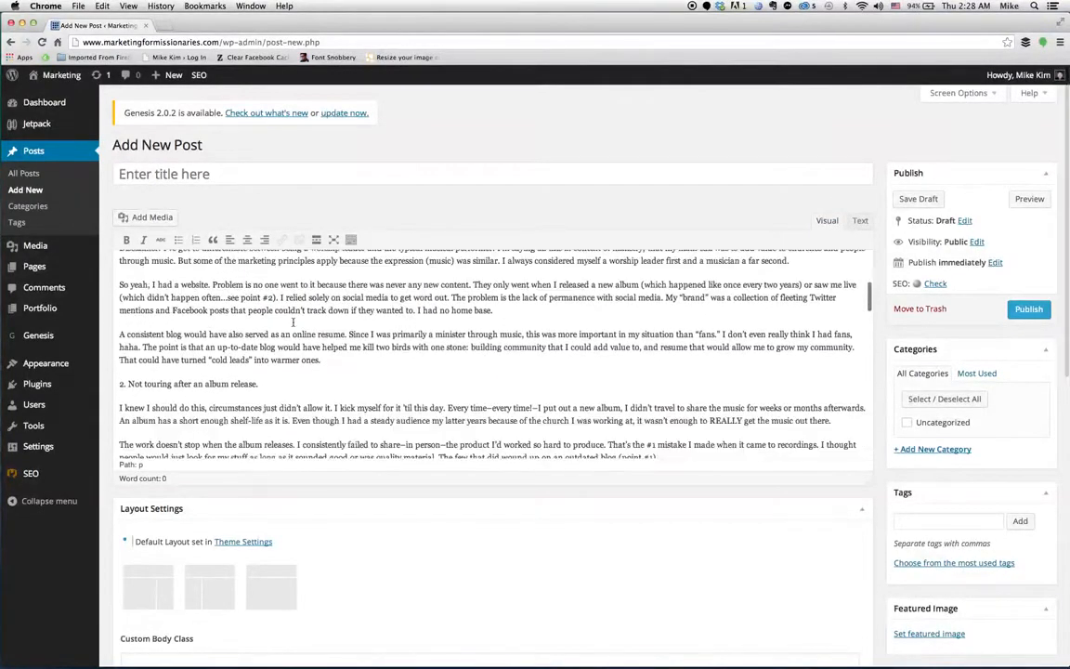
scroll(292, 322, "down", 12)
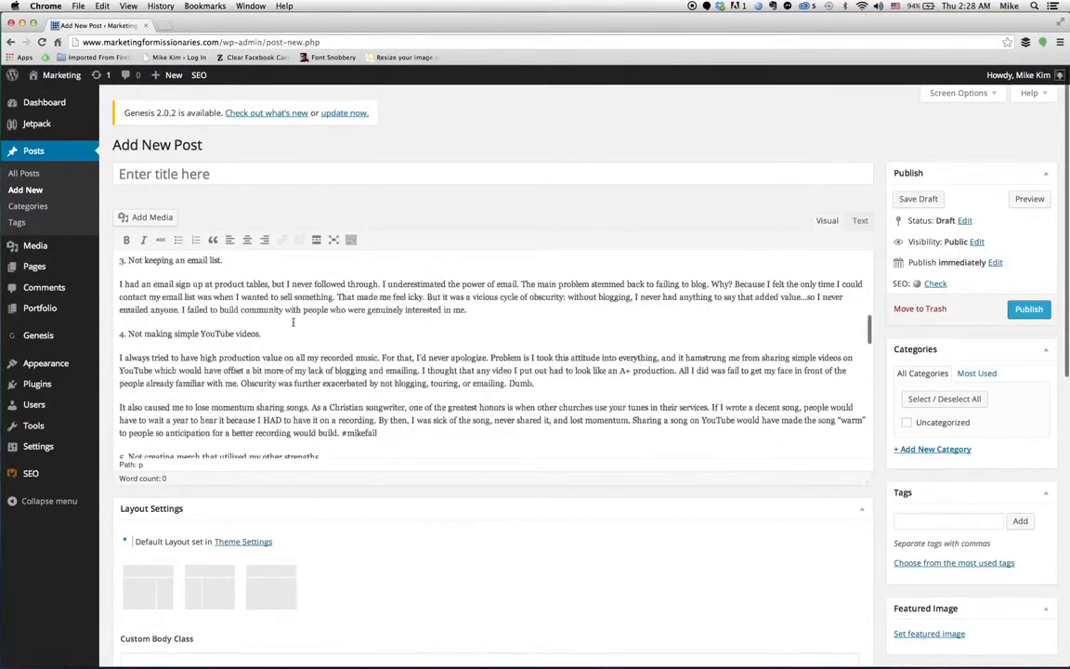
scroll(292, 320, "down", 3)
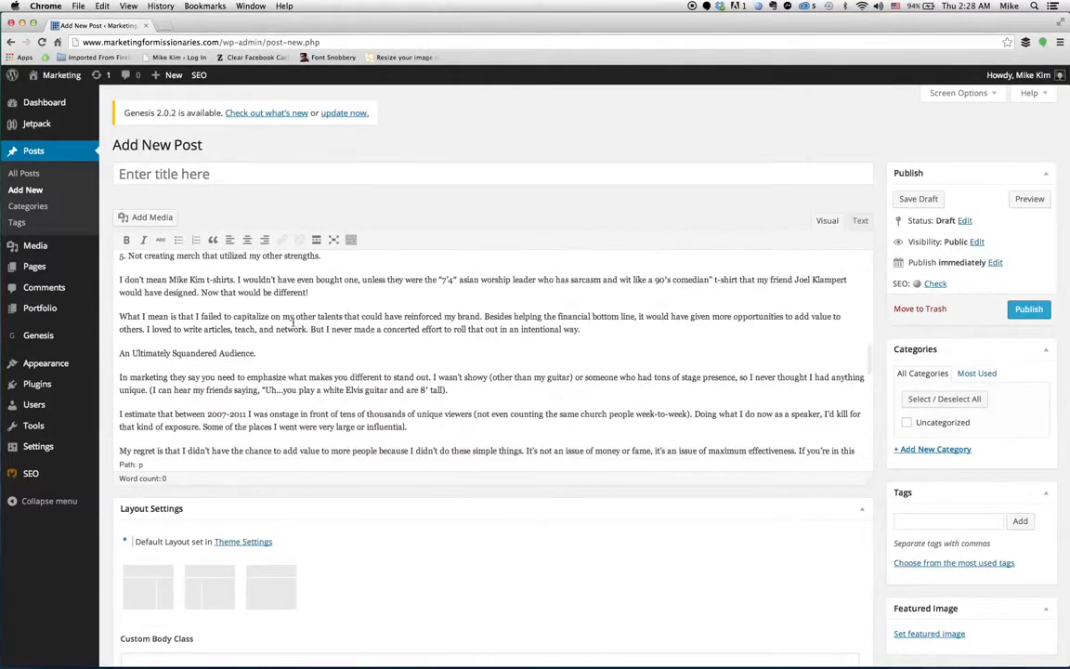
scroll(293, 321, "down", 1)
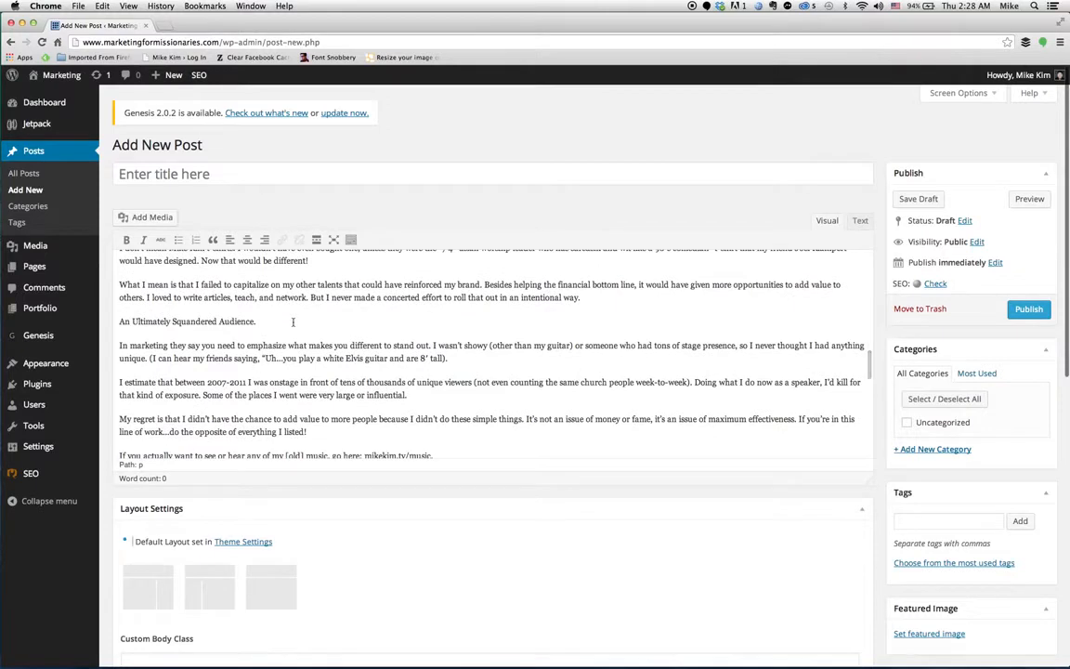
left_click_drag(263, 321, 123, 320)
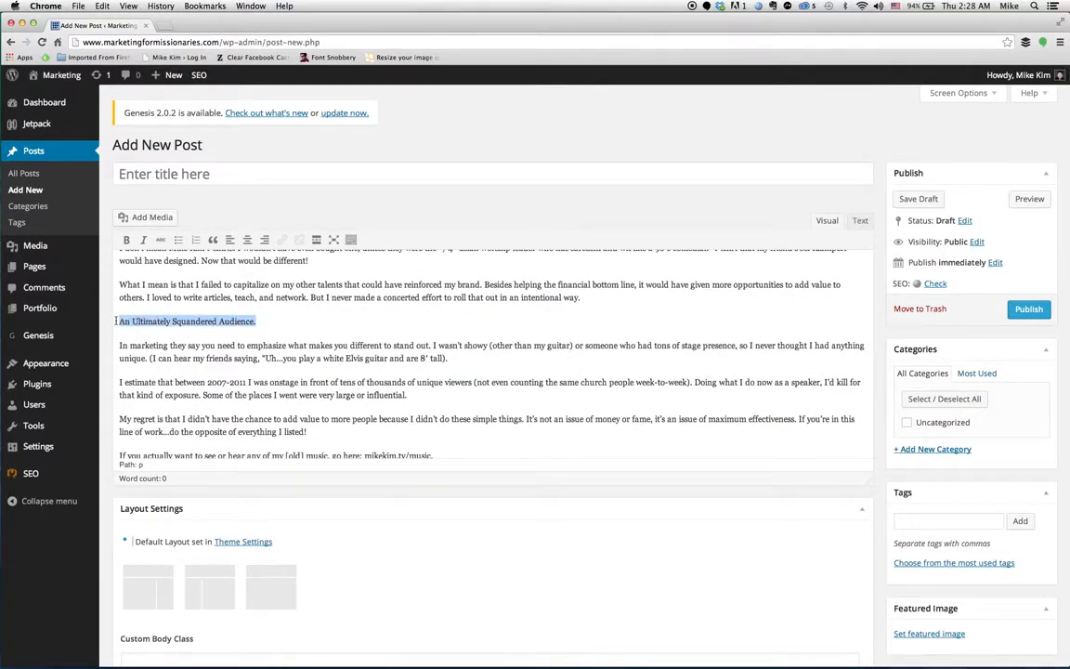
left_click(128, 241)
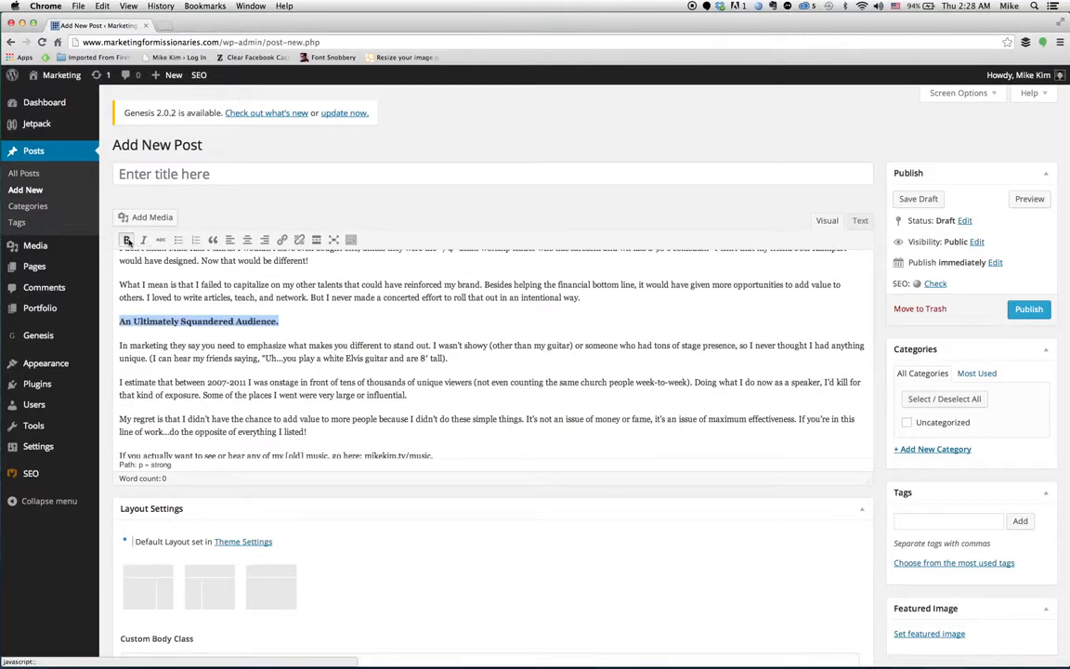
left_click(143, 240)
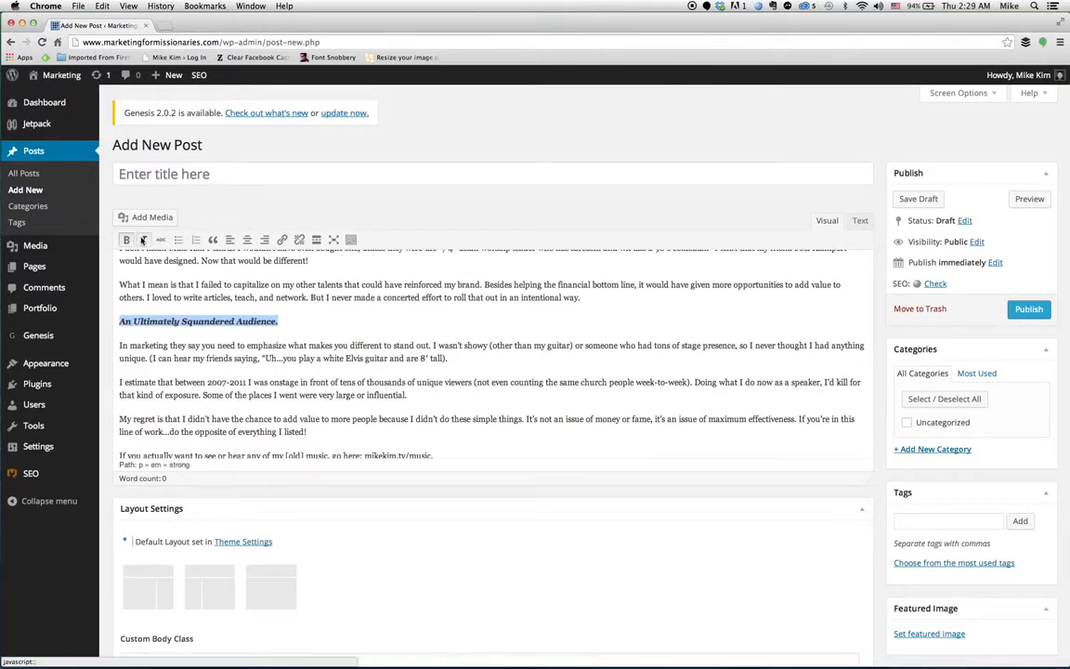
Reveal the additional formatting tools and apply the Heading 2 format to "An Ultimately Squandered Audience.", trying Heading 1 first.
left_click(351, 241)
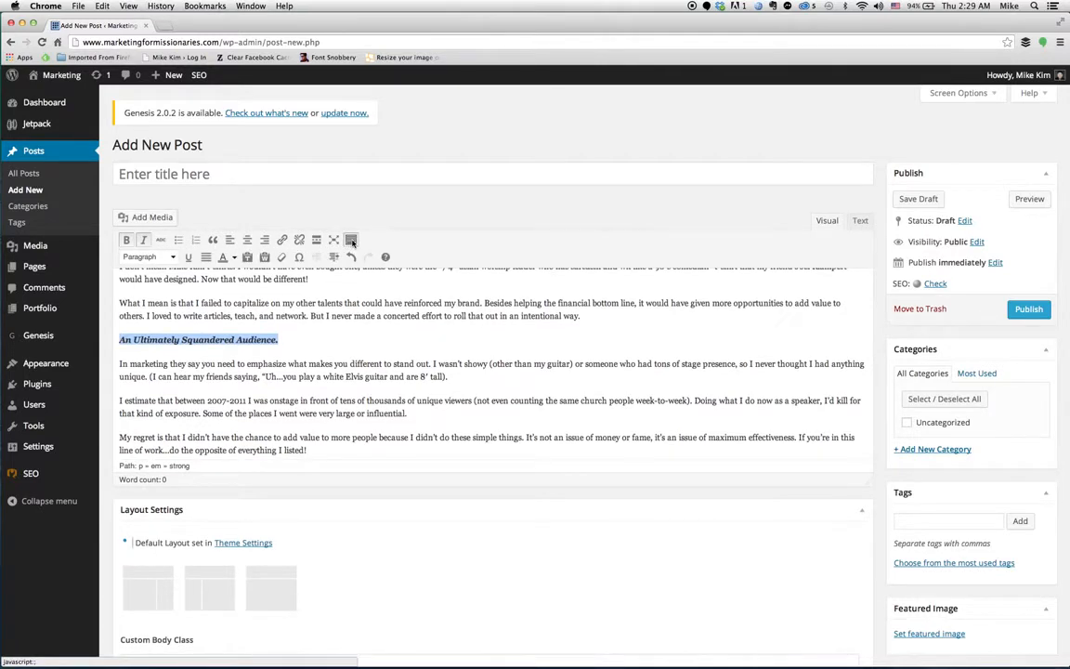
left_click(174, 258)
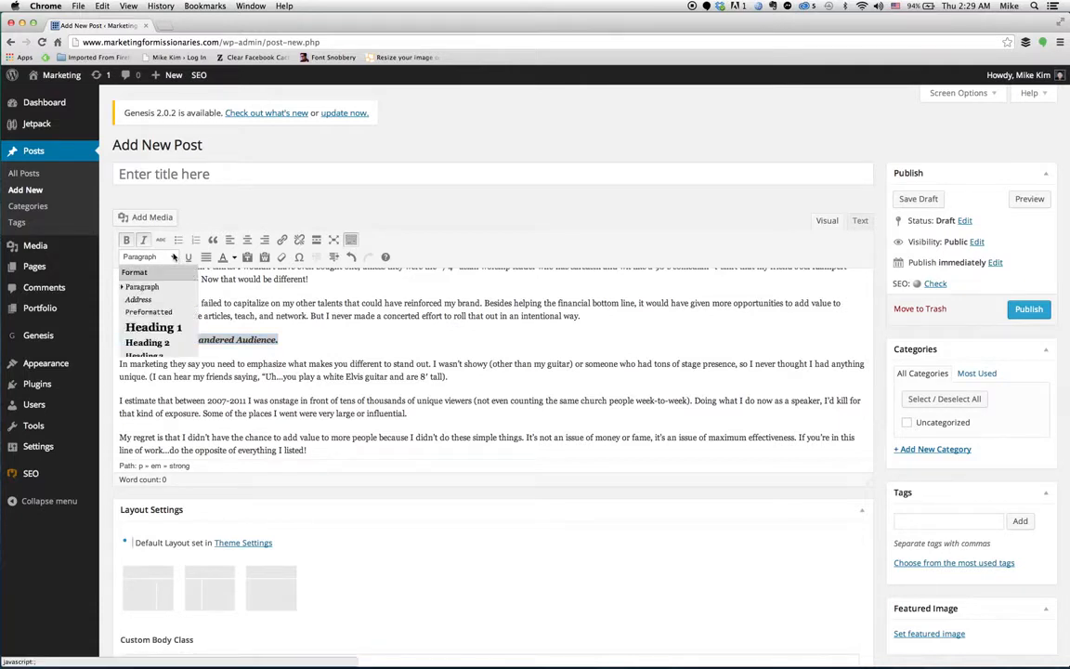
left_click(168, 333)
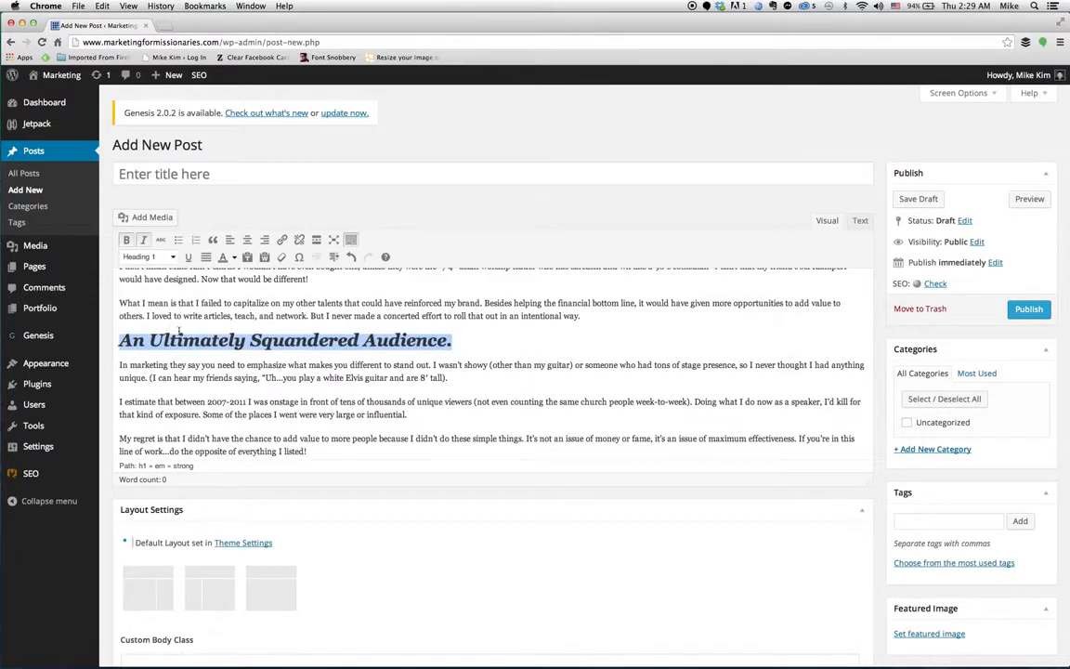
left_click(172, 260)
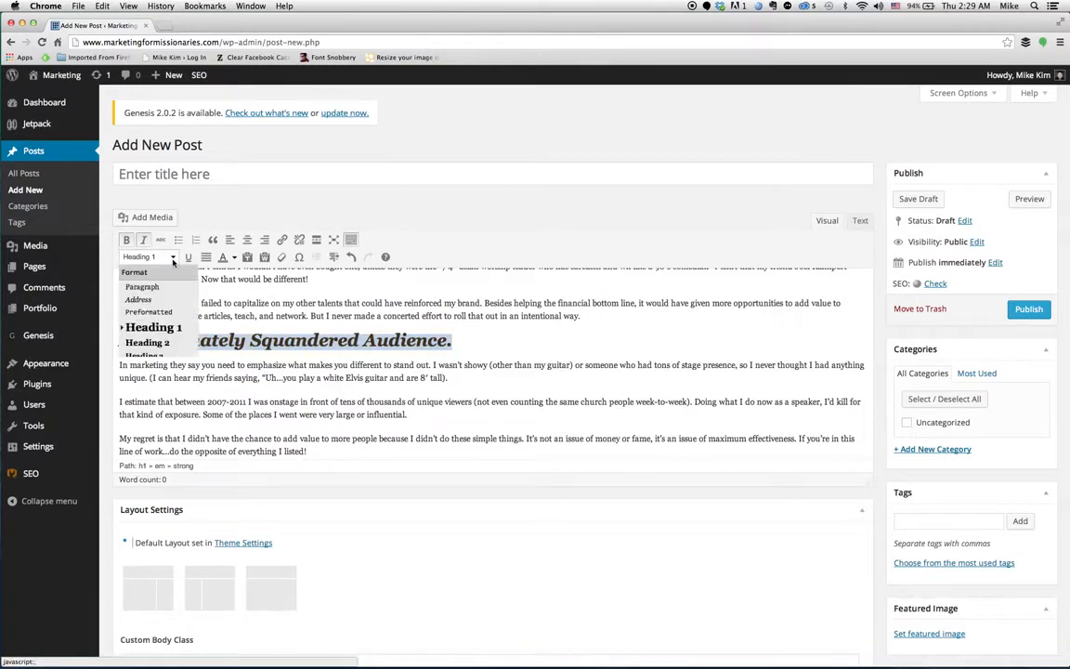
left_click(168, 344)
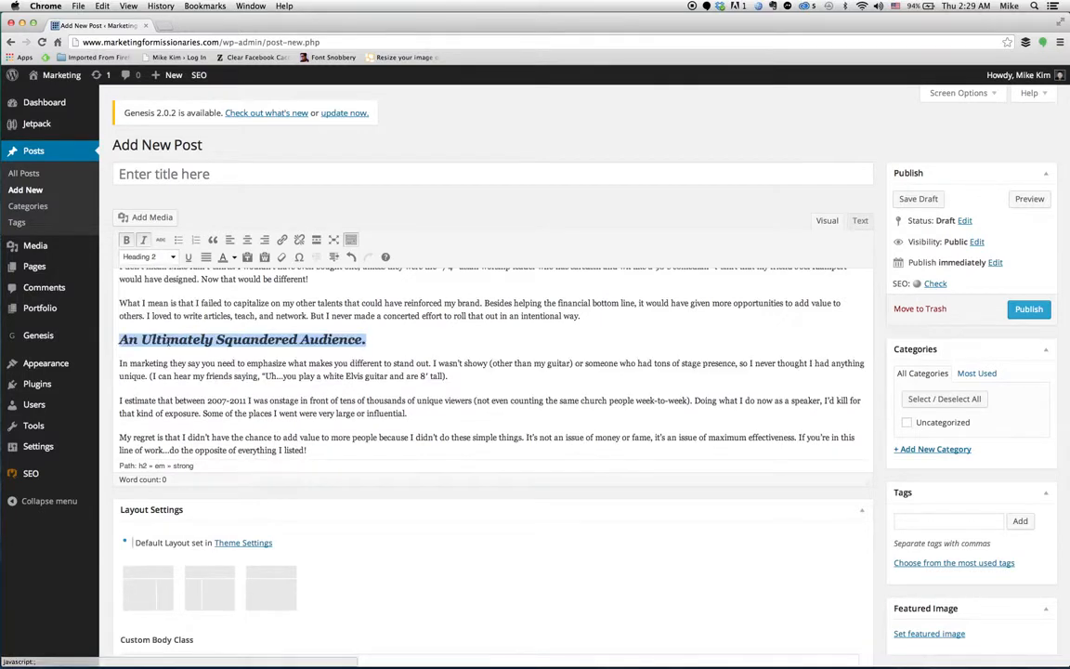
left_click(258, 363)
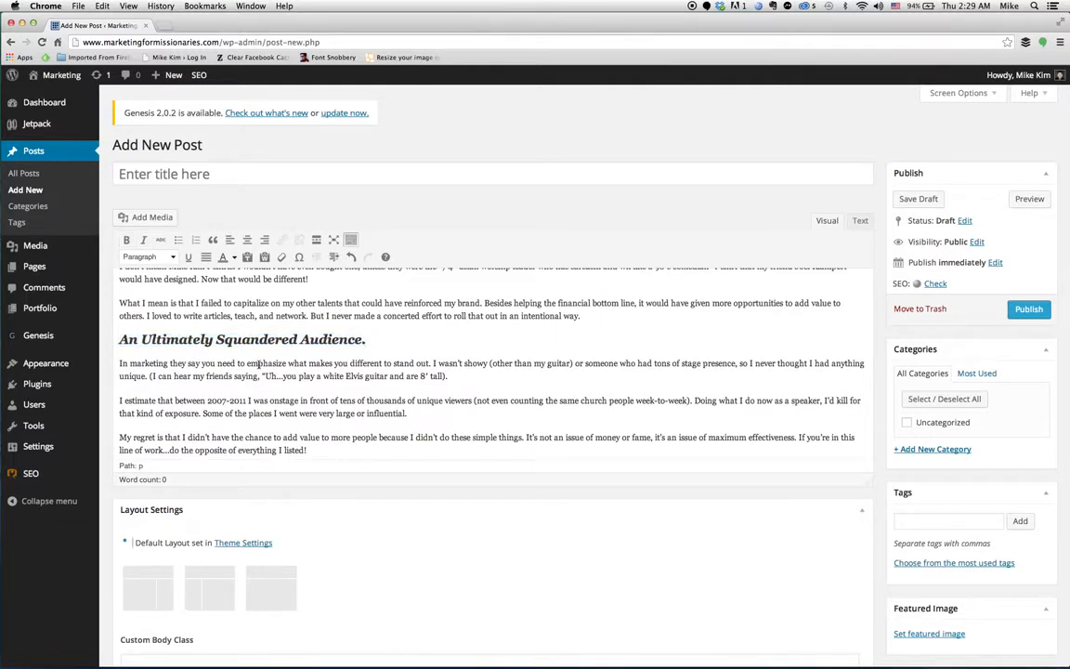
Title the post "Marketing Basics".
left_click(266, 175)
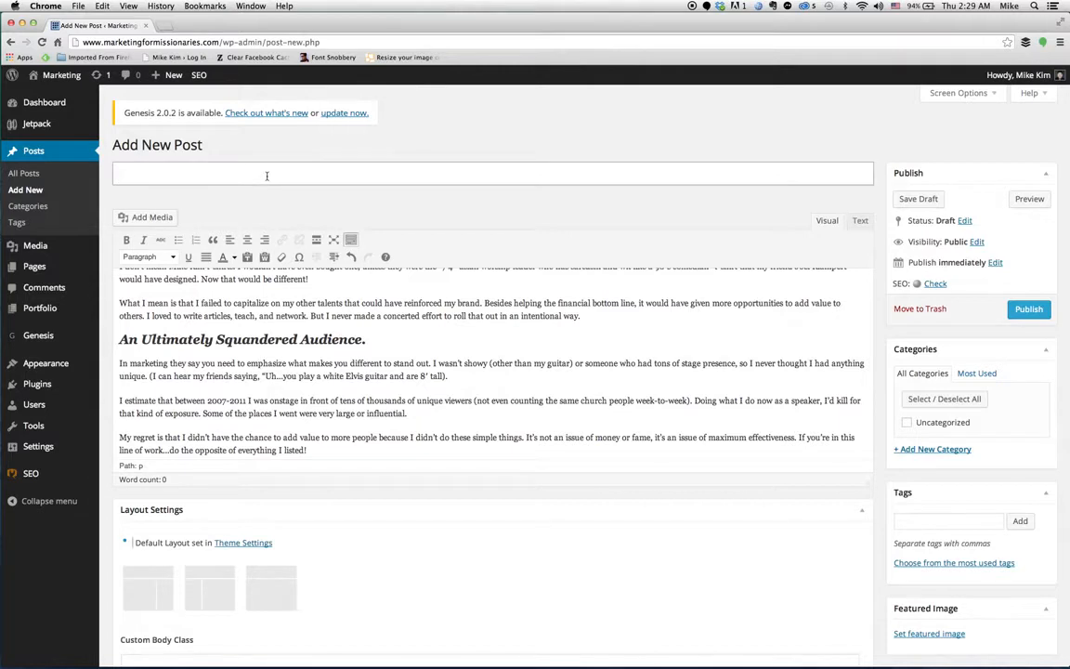
type("Mark")
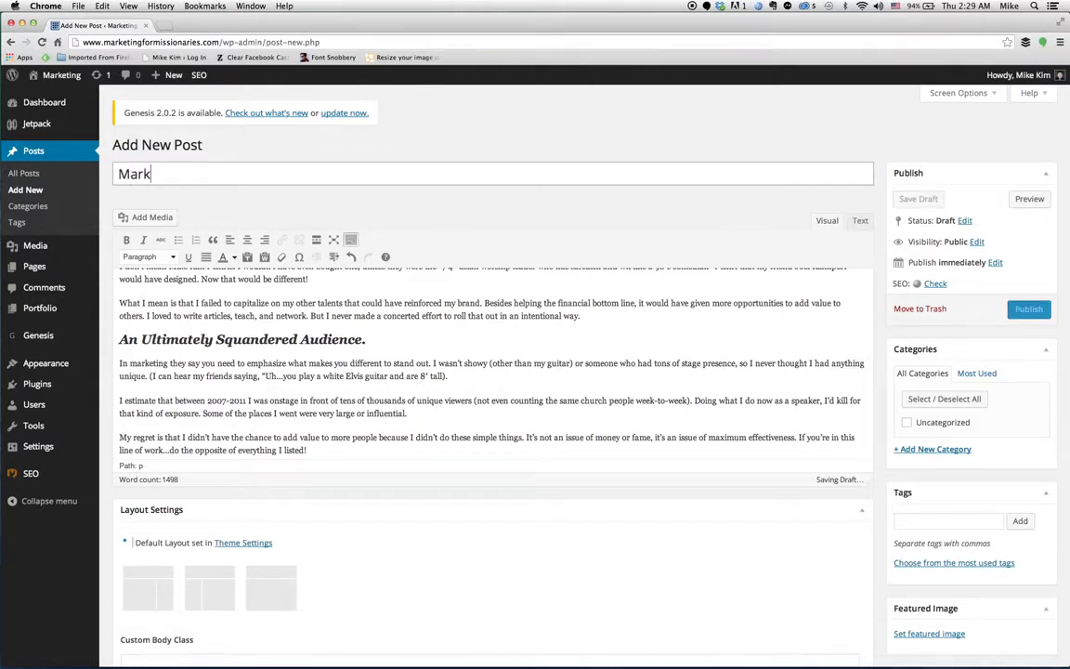
type("eting")
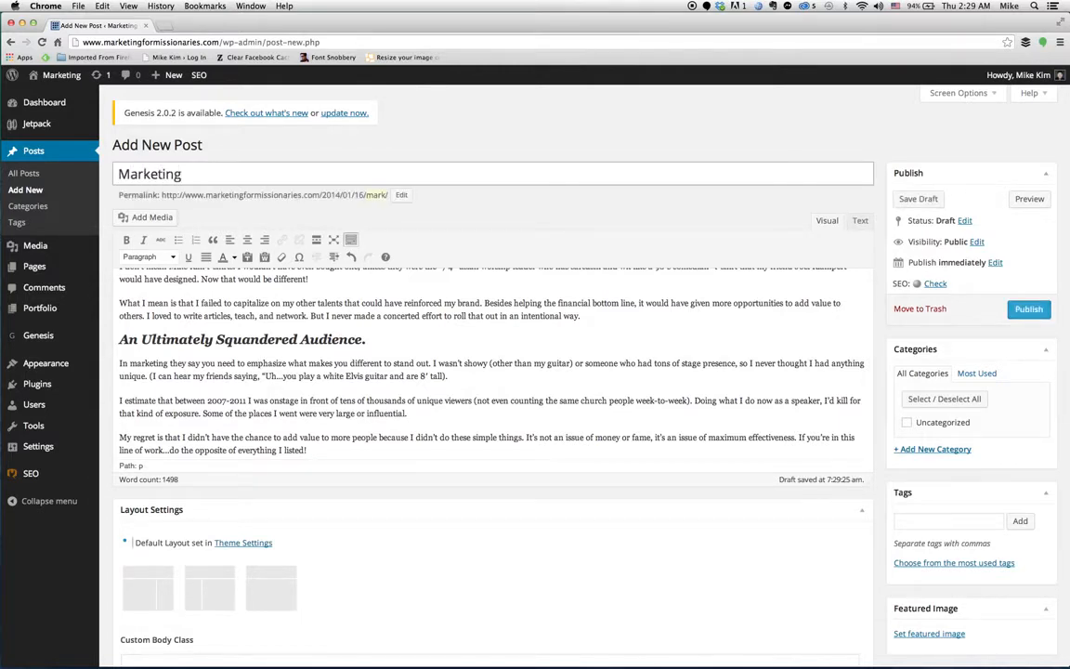
type(" Basics")
Change the post's permalink slug to marketing-basics.
left_click(400, 194)
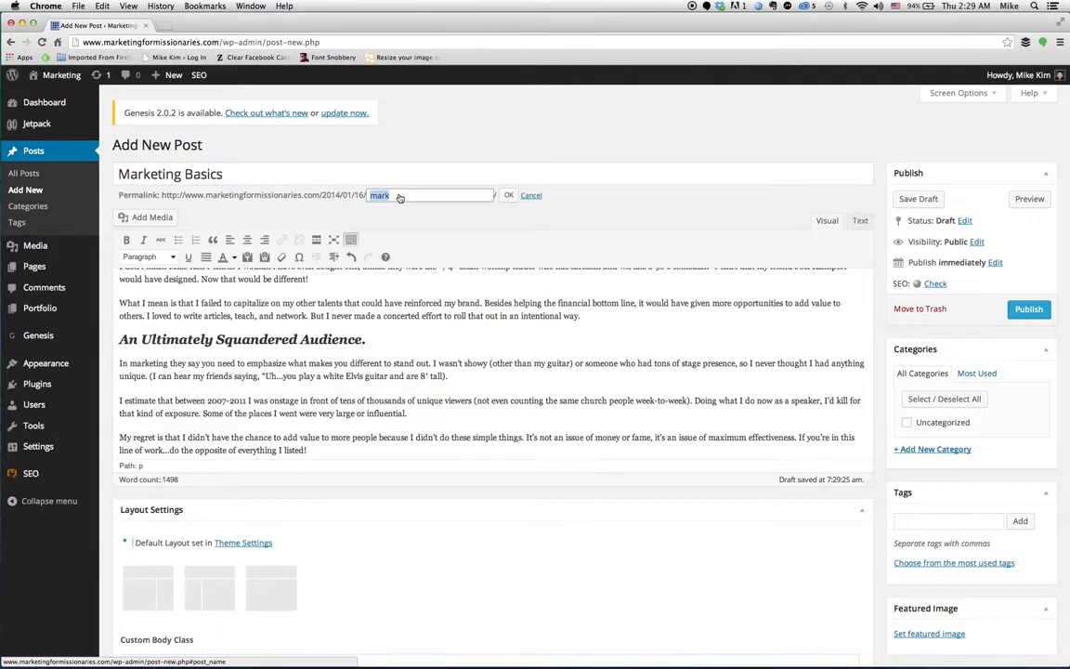
type("marketing basics")
left_click(509, 197)
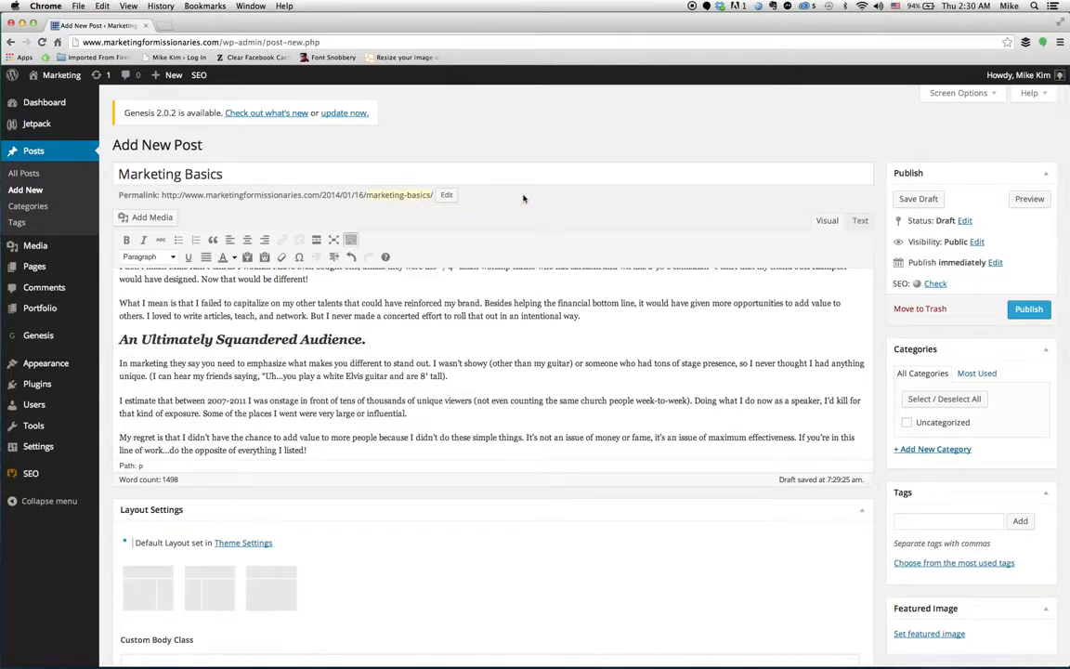
Set the post's Yoast SEO focus keyword to the suggested phrase "marketing basics".
scroll(523, 198, "down", 5)
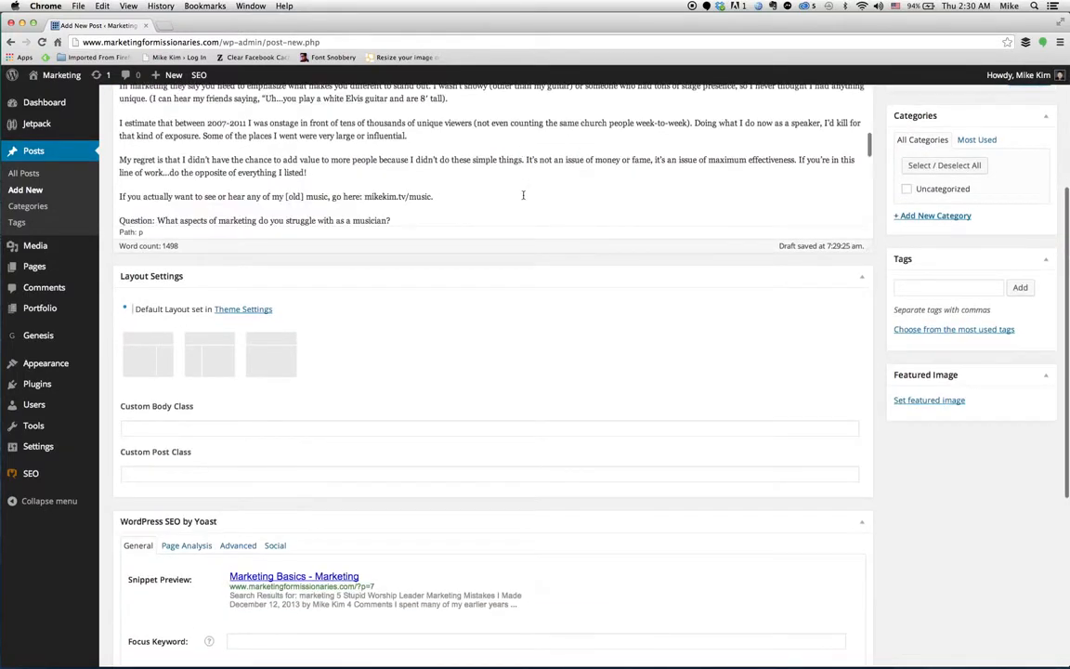
scroll(558, 323, "down", 5)
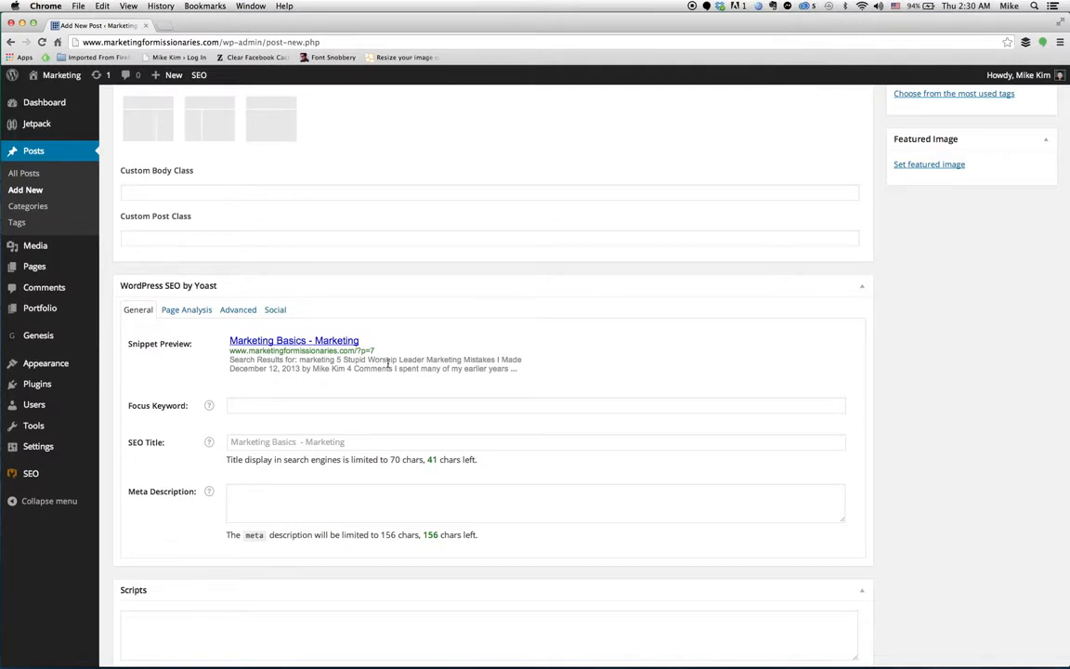
left_click(335, 404)
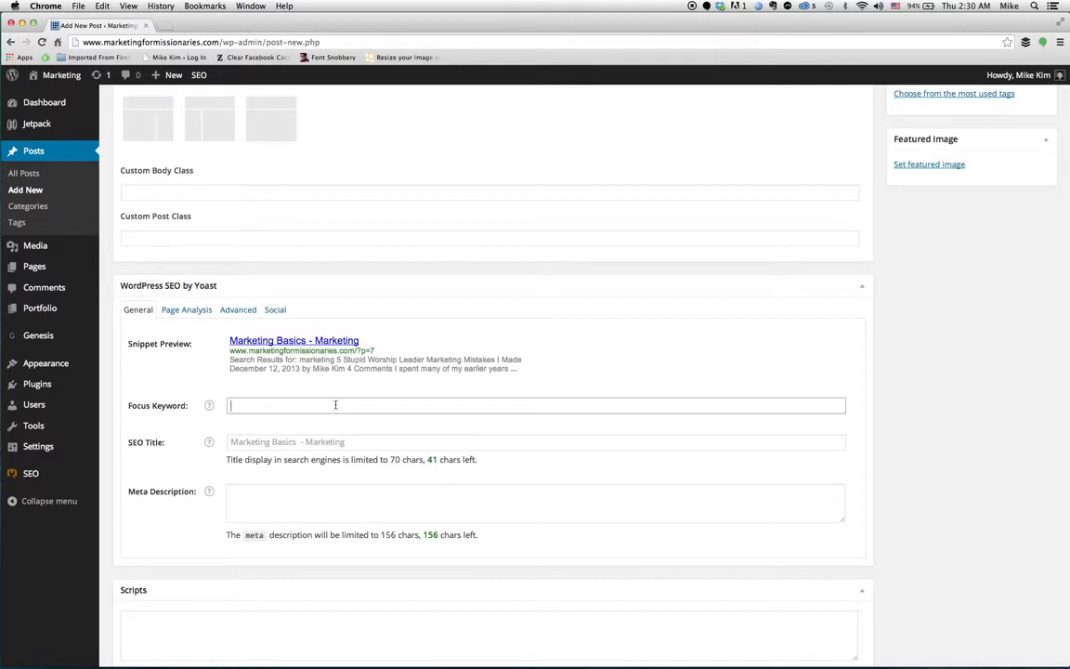
type("marketing basics")
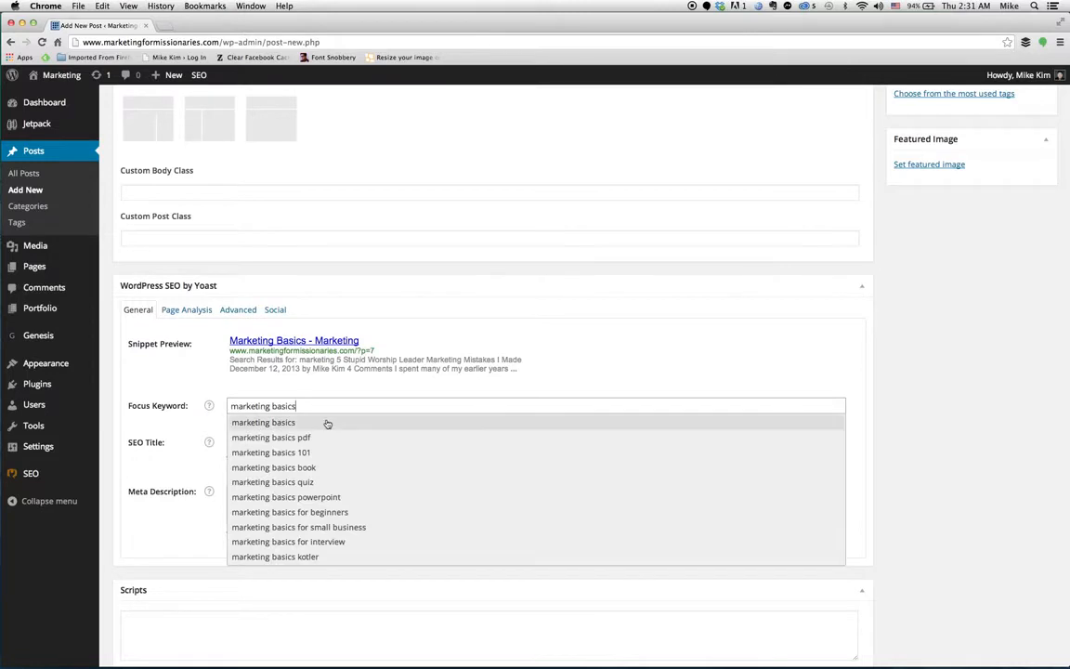
left_click(328, 423)
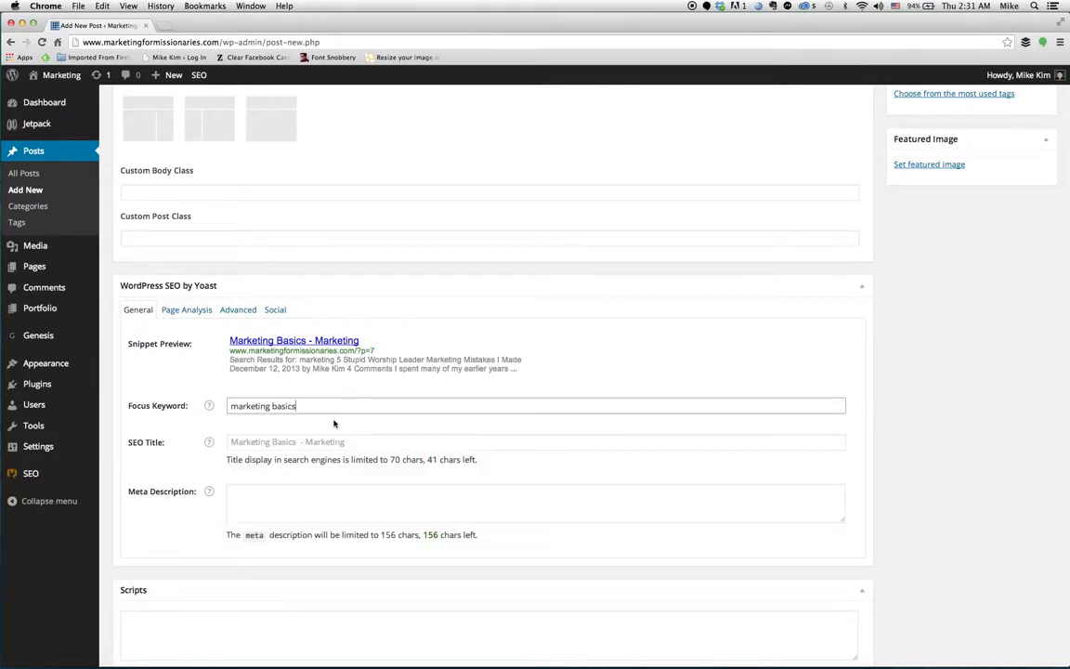
Write the Yoast meta description "Here are 5 Marketing Basics to help you launch your blog.".
scroll(344, 420, "down", 3)
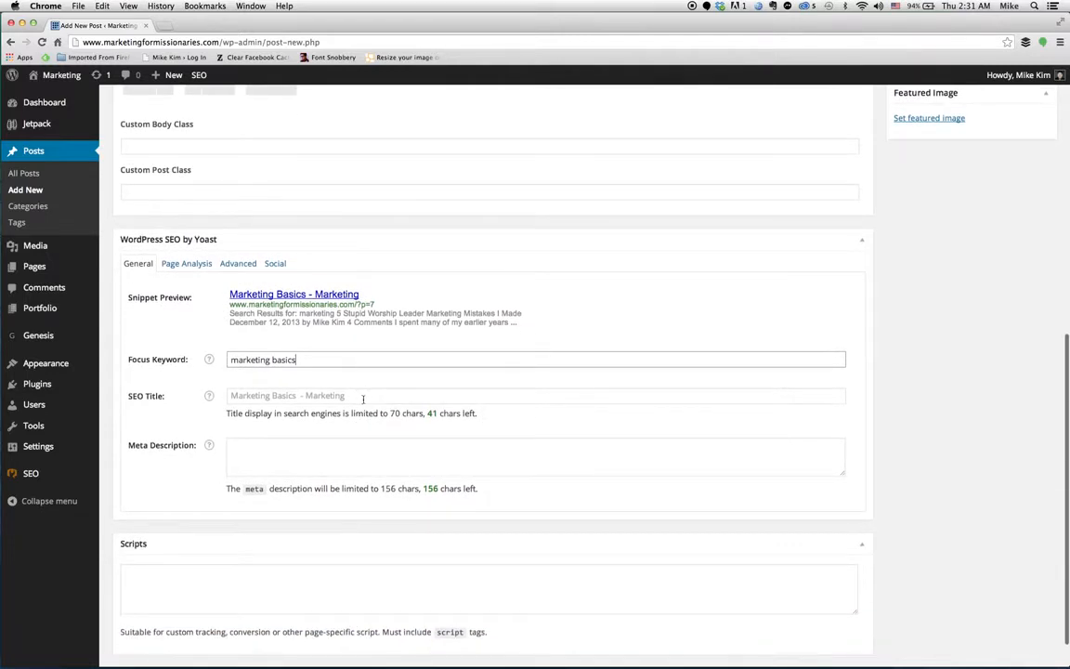
left_click(334, 450)
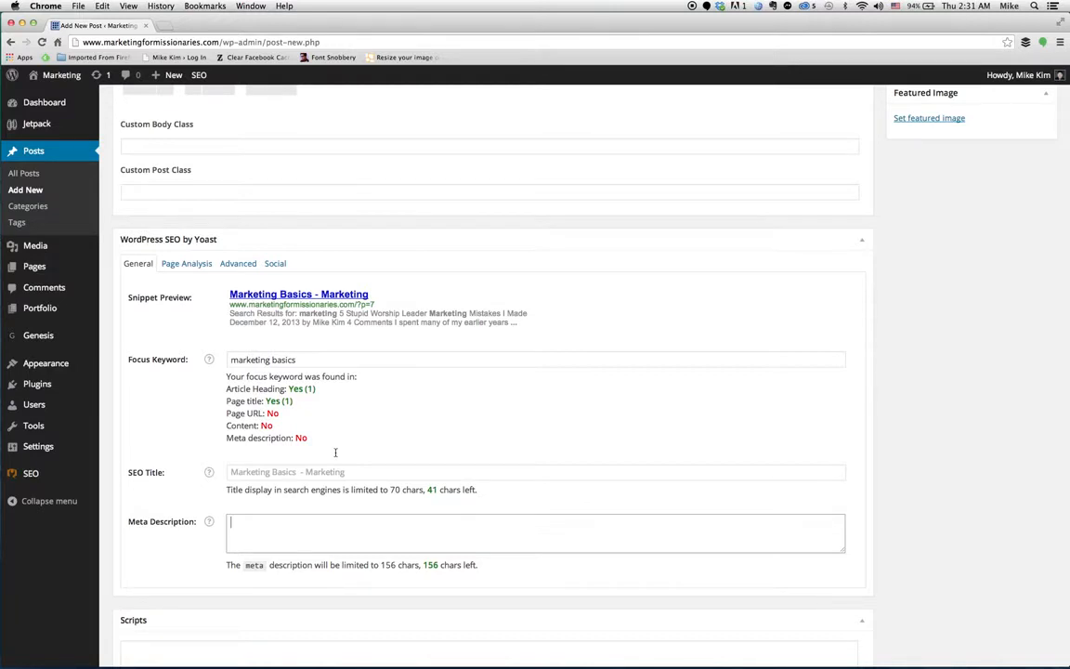
type("Here are 5 ")
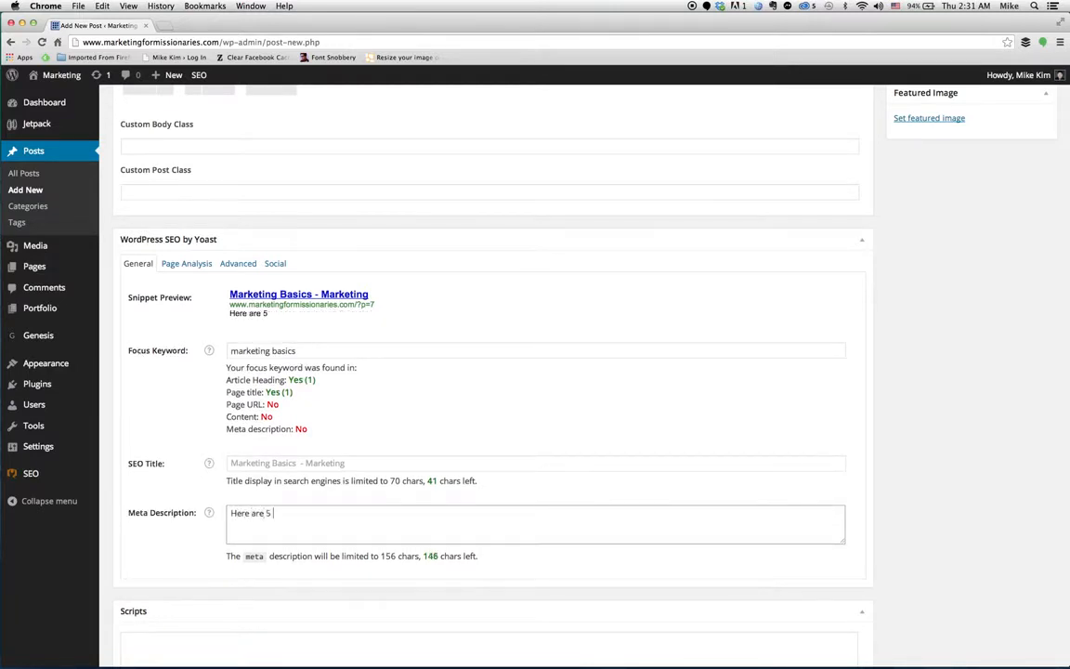
type("Marketing Basics to help y")
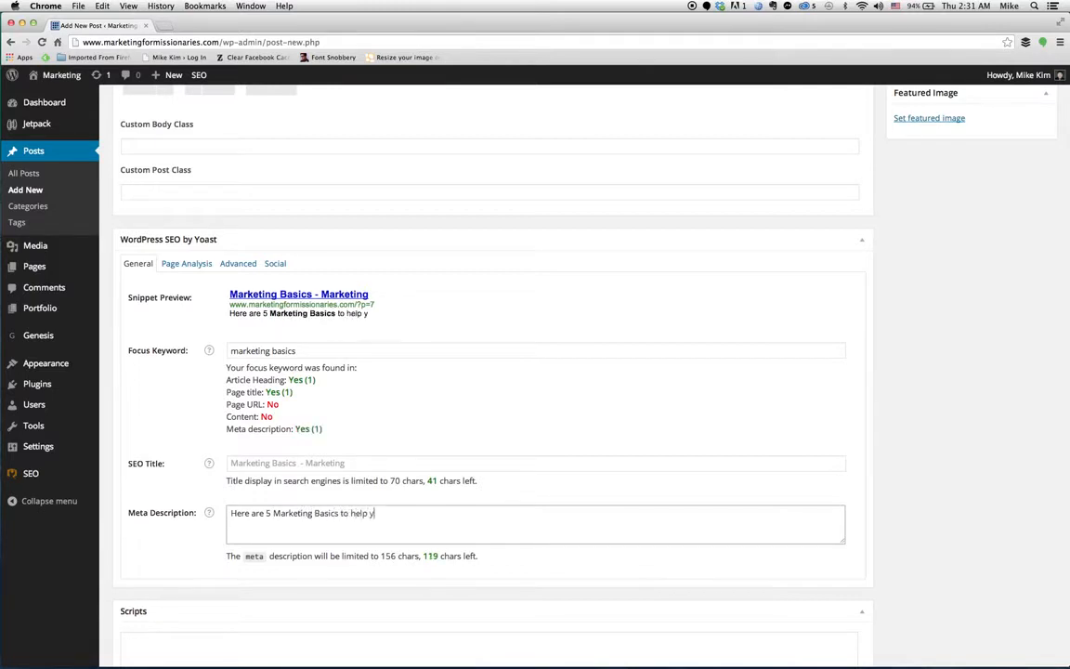
type("ou launch your blog.")
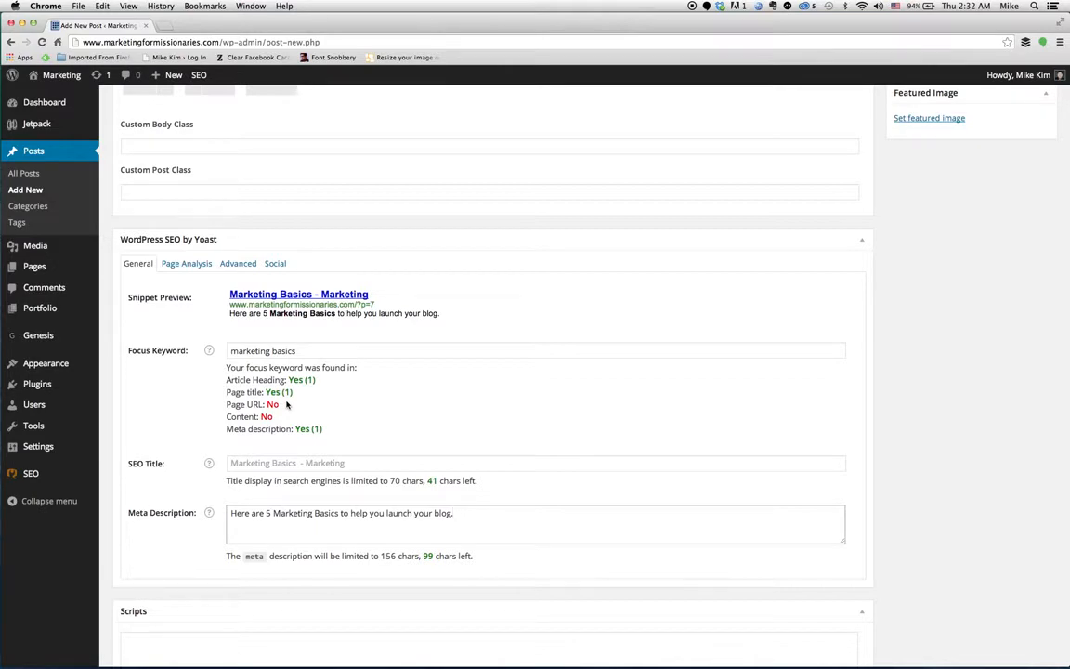
Save the post as a draft and open its preview.
scroll(520, 356, "up", 10)
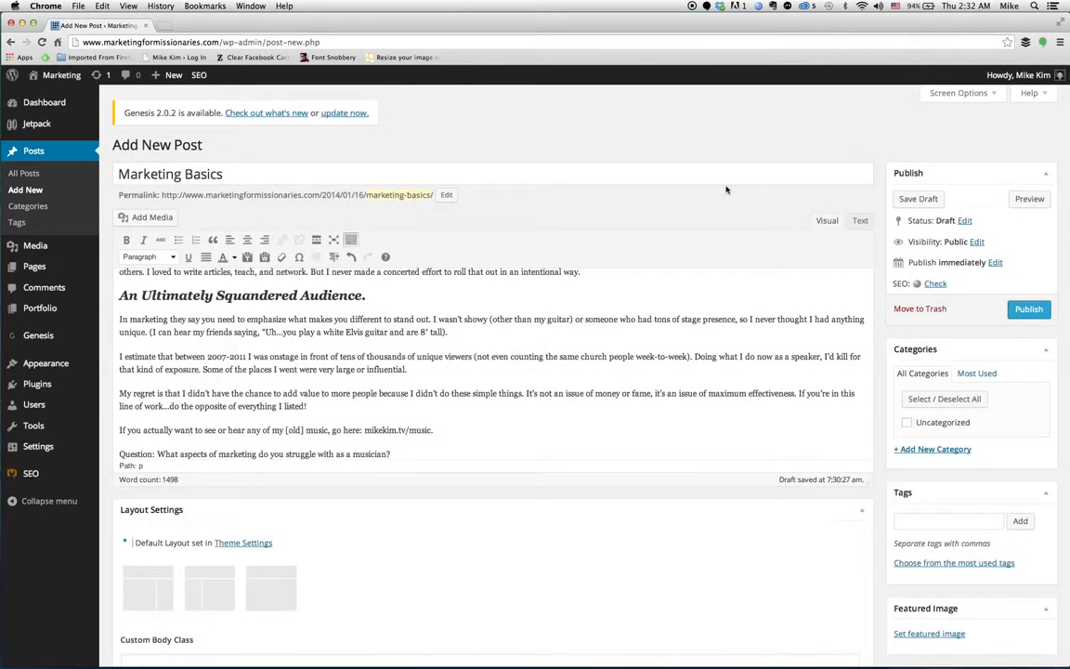
left_click(918, 198)
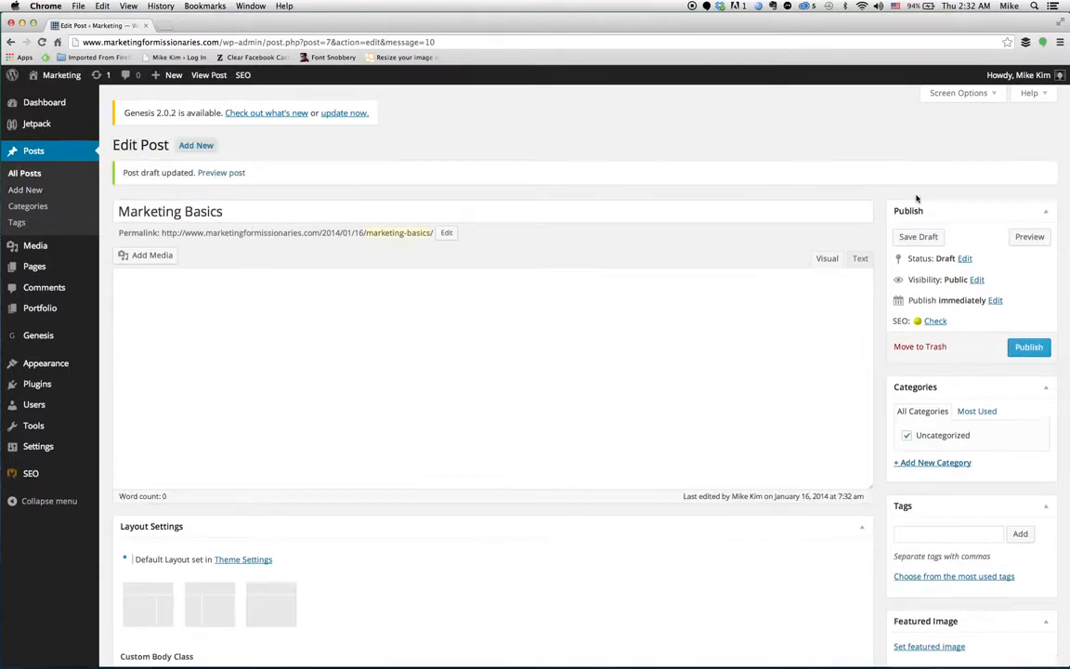
left_click(1031, 238)
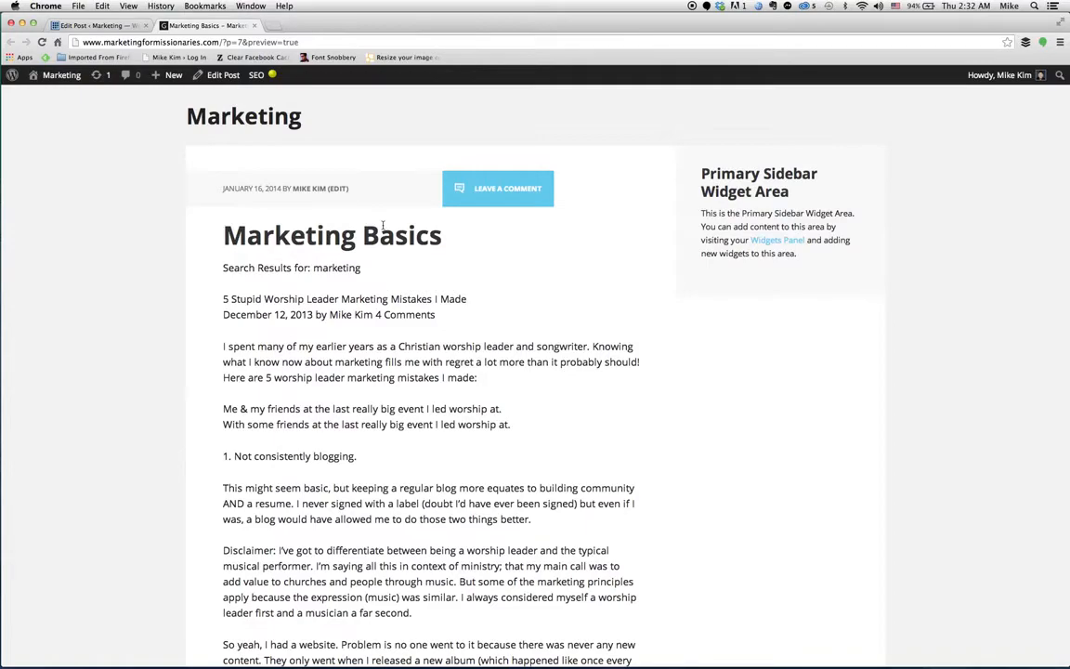
Review the previewed post's body and the "An Ultimately Squandered Audience." heading, closing the preview to return to the post editor.
scroll(382, 225, "down", 5)
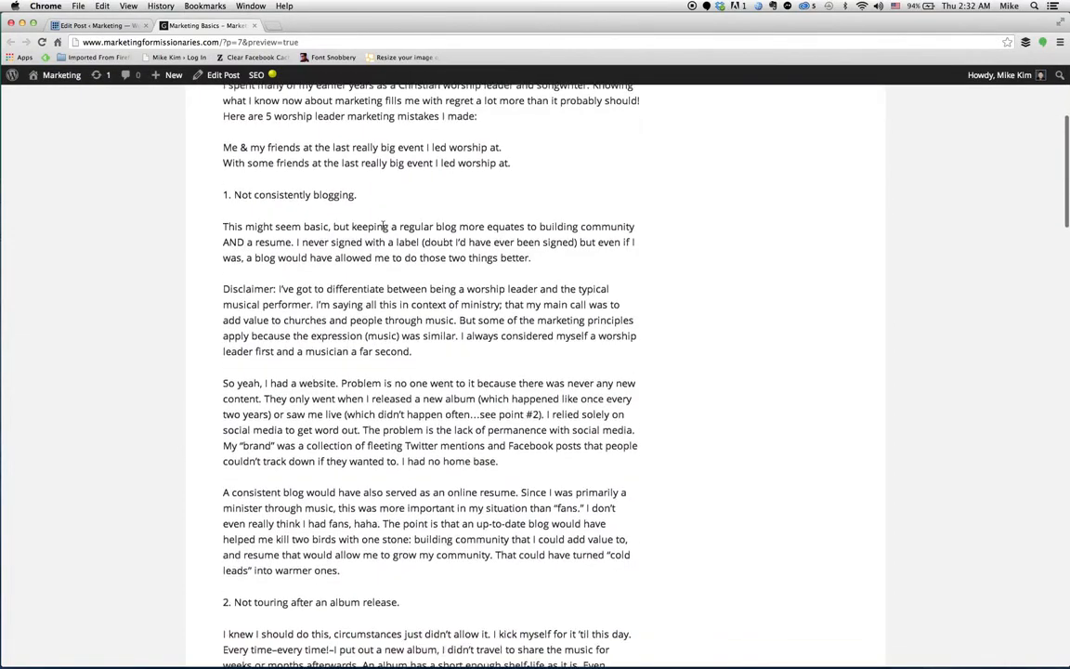
scroll(384, 227, "down", 7)
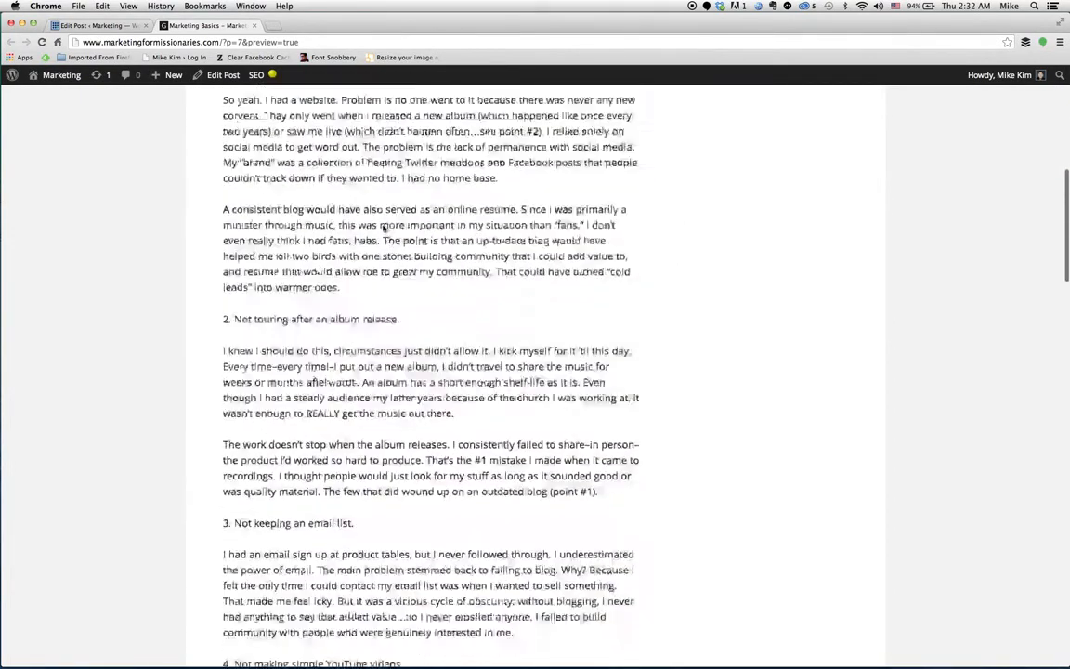
scroll(383, 228, "down", 7)
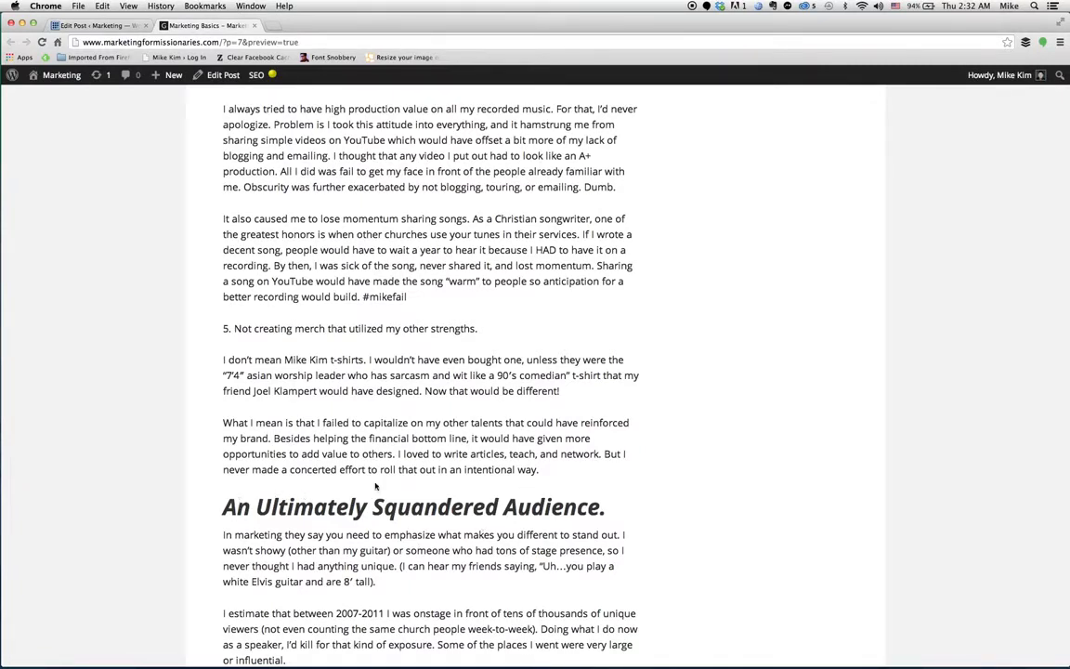
scroll(275, 492, "down", 4)
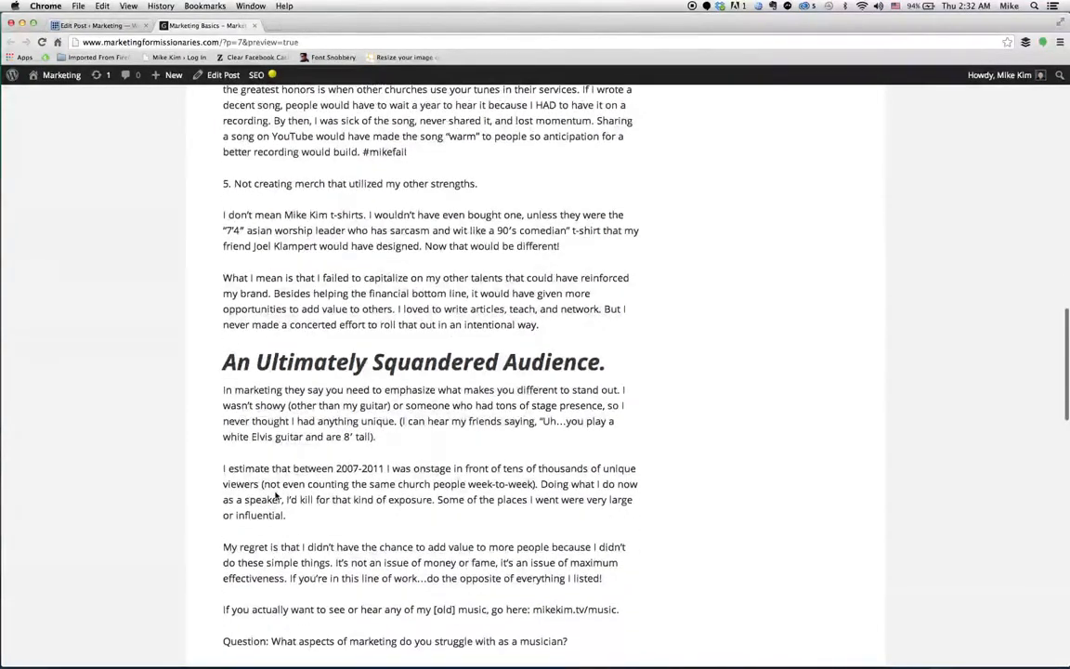
scroll(274, 495, "up", 4)
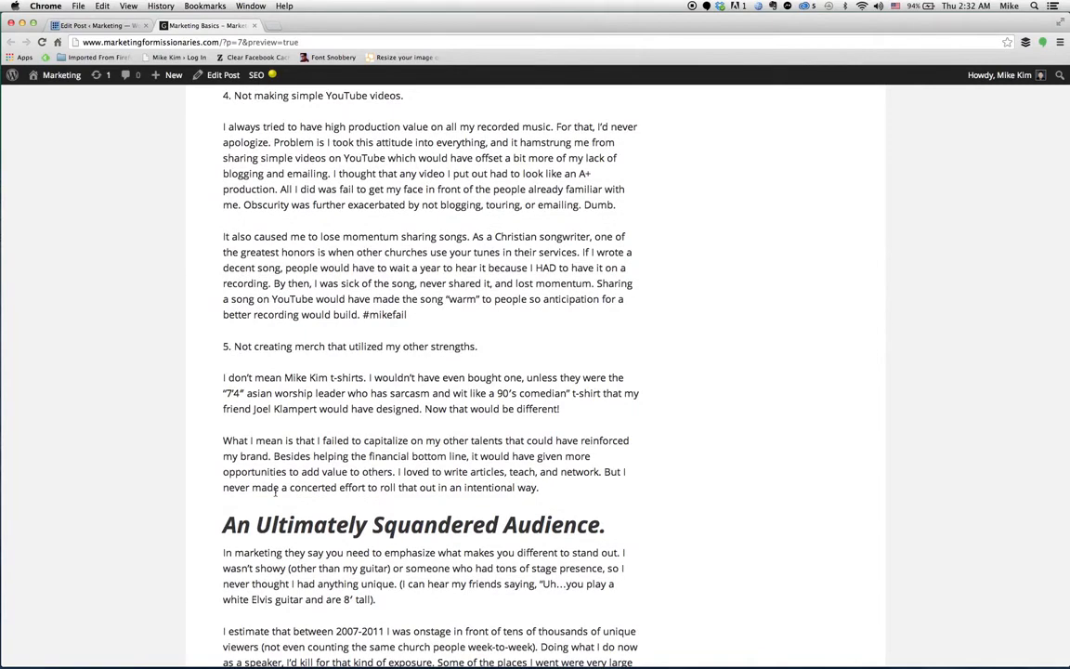
scroll(274, 495, "down", 5)
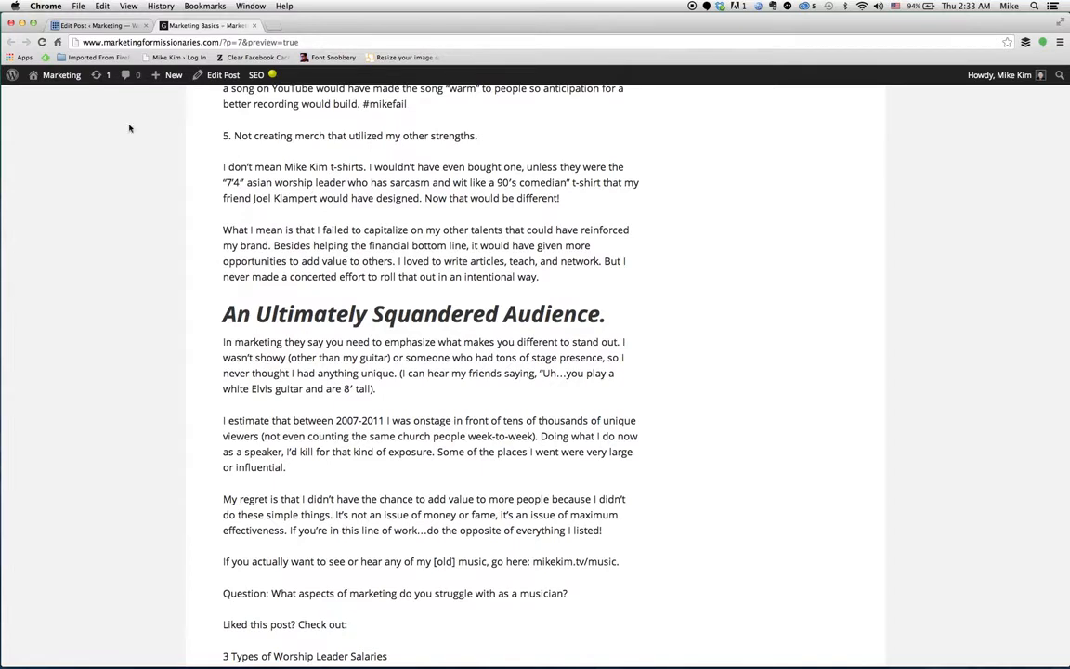
mouse_move(55, 74)
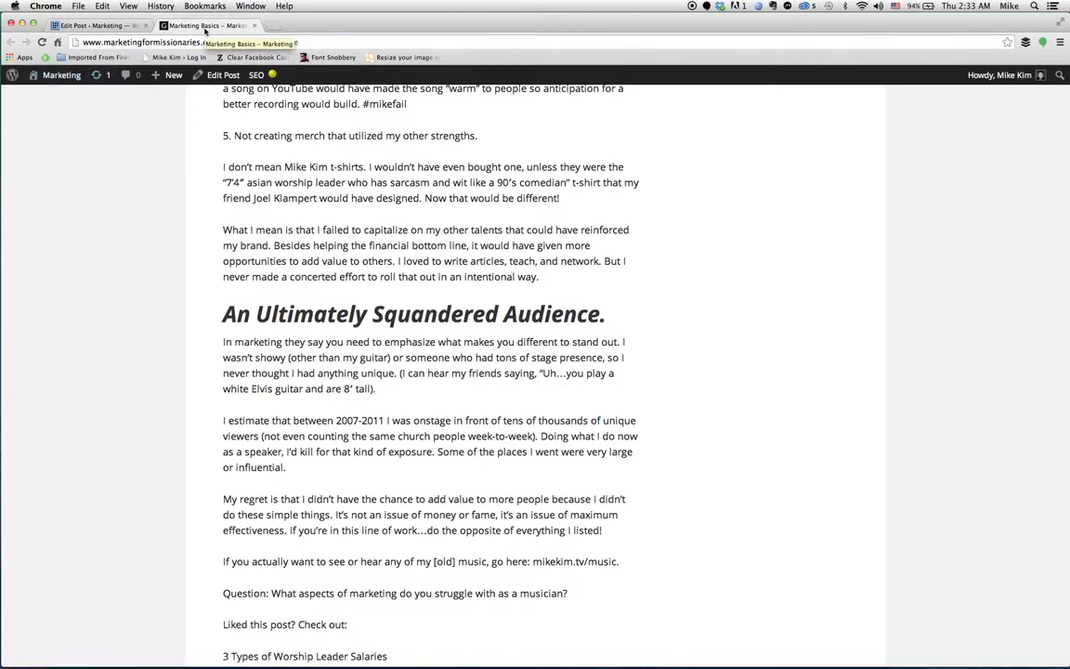
left_click(100, 26)
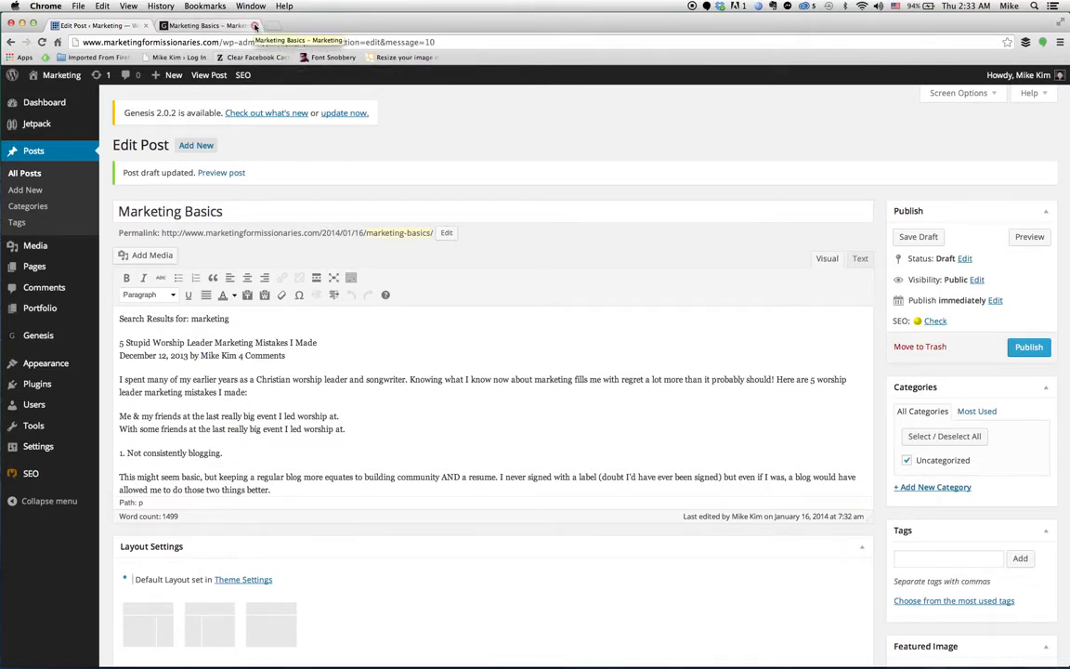
left_click(255, 26)
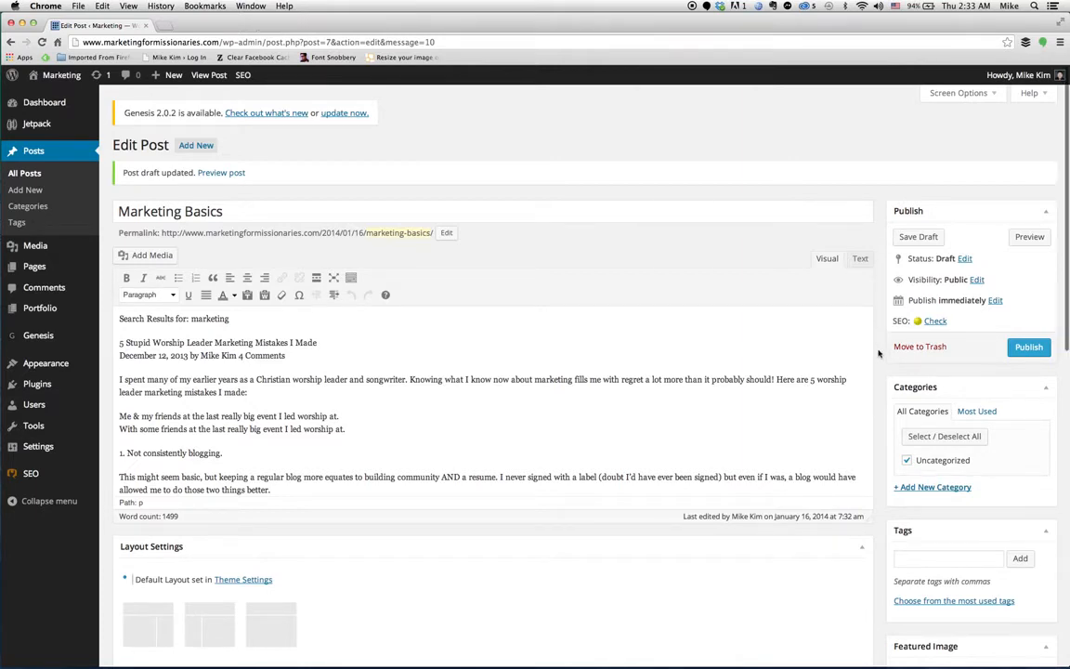
Add a new category named Marketing to the post and deselect the Uncategorized category.
scroll(878, 353, "down", 2)
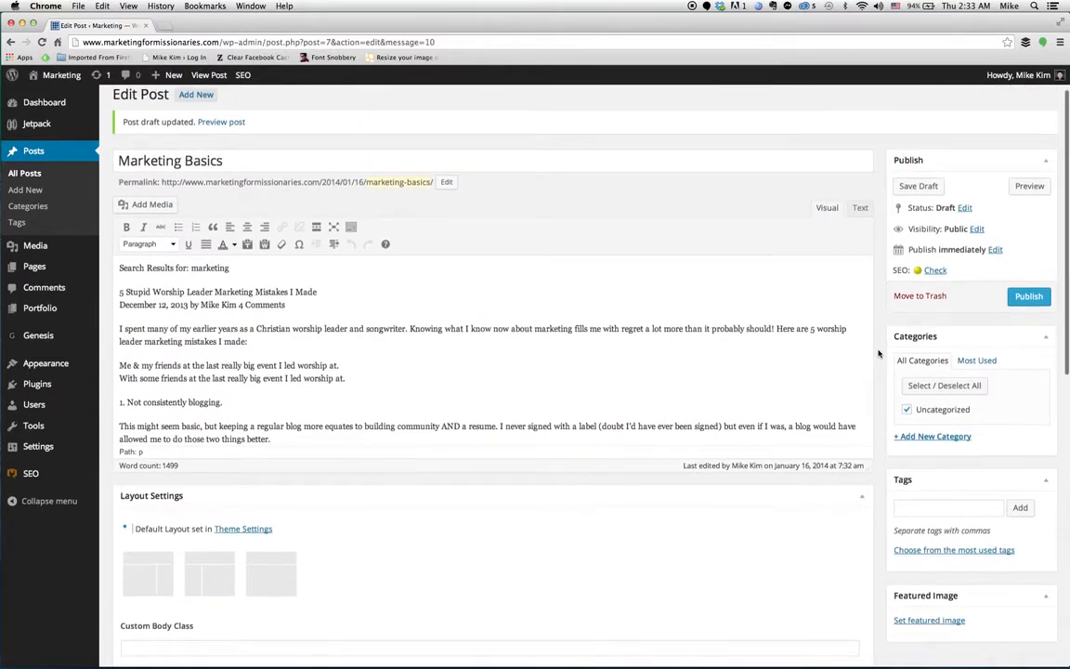
scroll(878, 353, "down", 3)
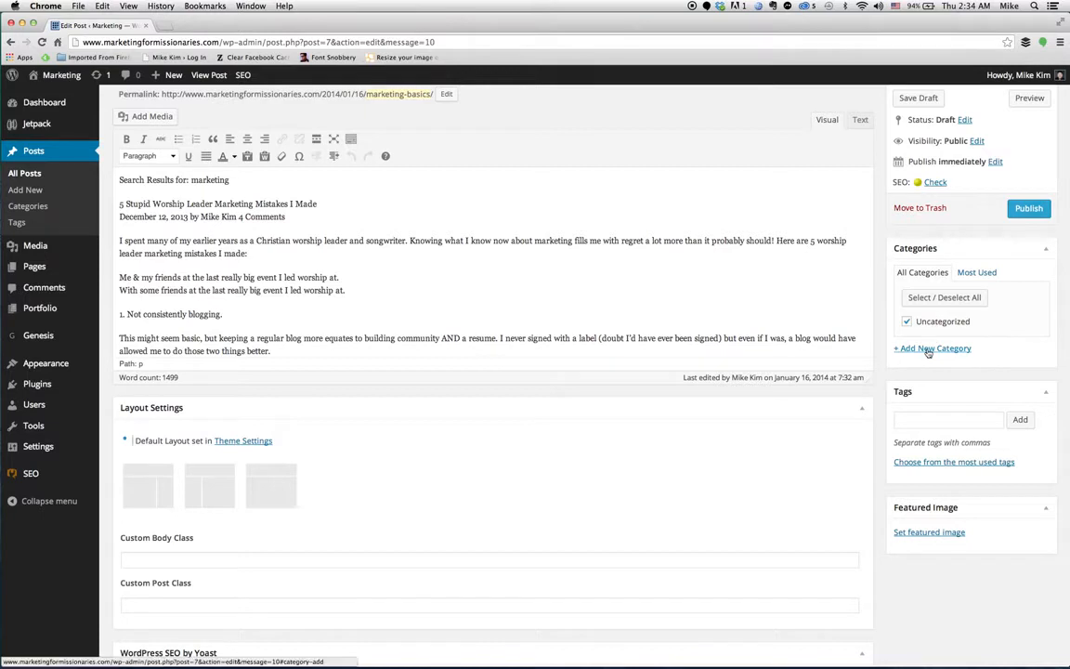
left_click(928, 348)
type("M")
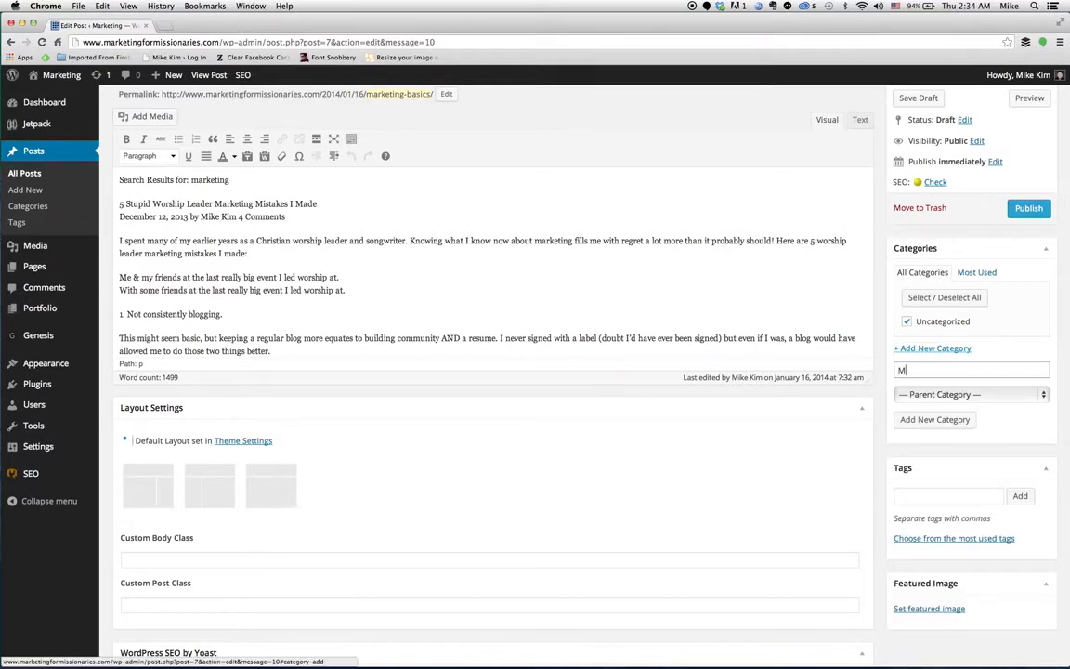
type("arketing")
left_click(926, 424)
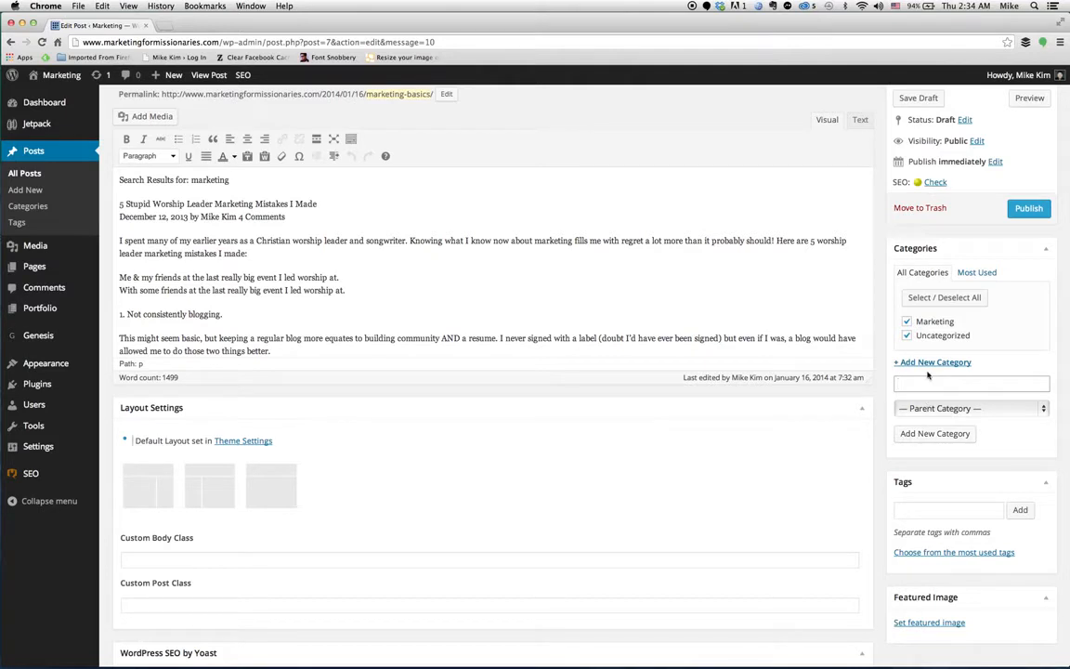
left_click(906, 337)
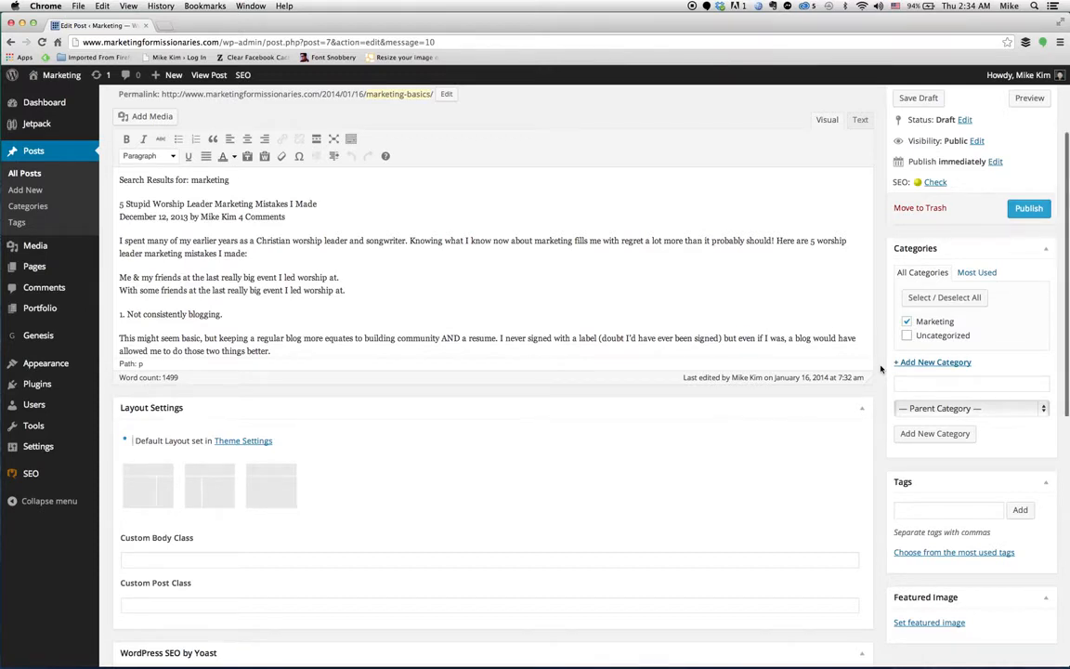
Add the tag "marketing" to the post.
scroll(880, 369, "down", 5)
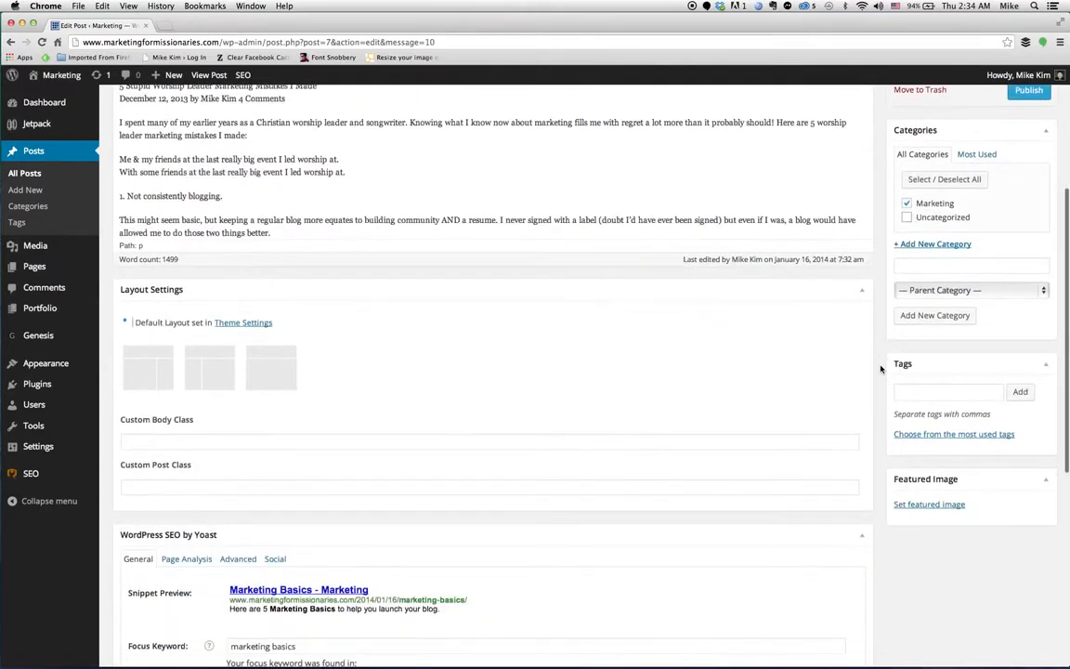
left_click(917, 392)
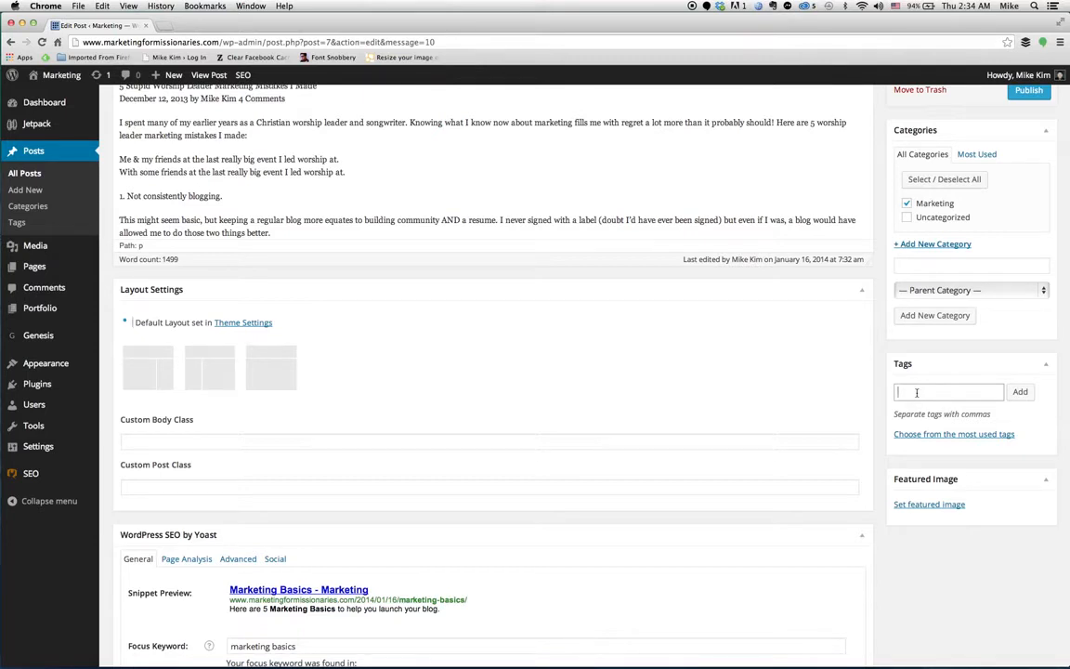
type("marketing")
left_click(1019, 392)
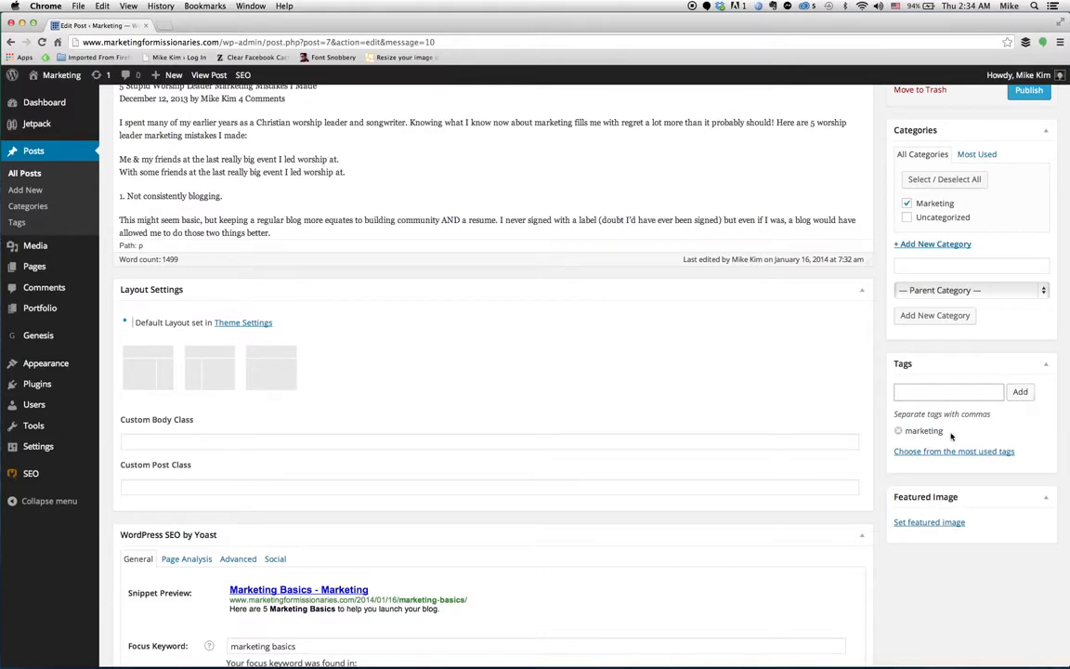
Start setting the post's featured image, checking the media library for existing images before returning to file upload.
left_click(944, 524)
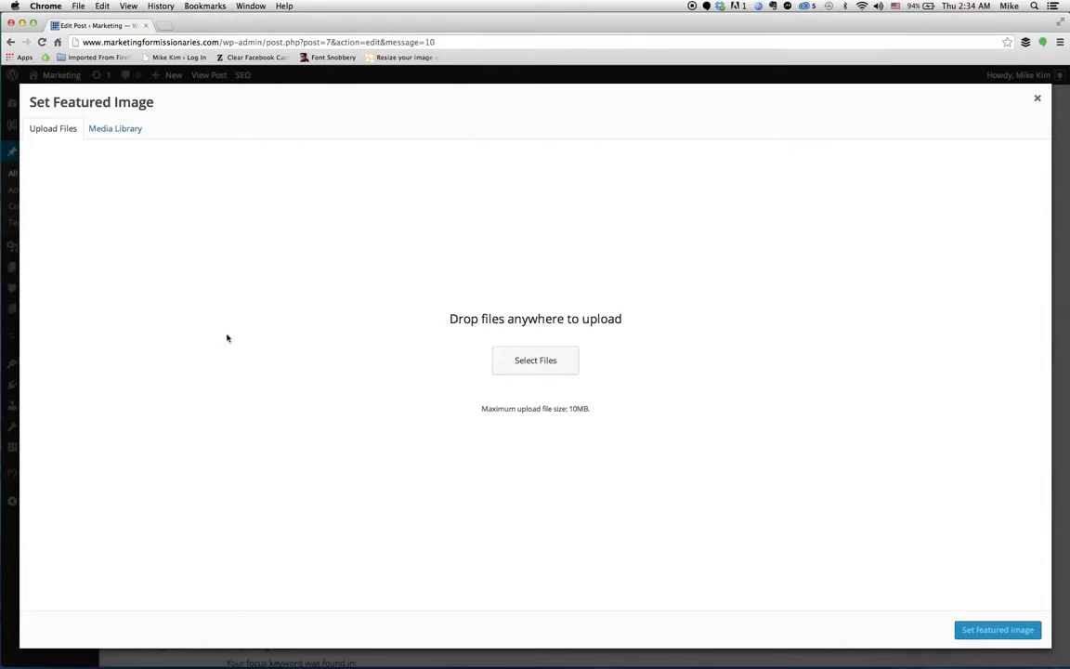
left_click(117, 129)
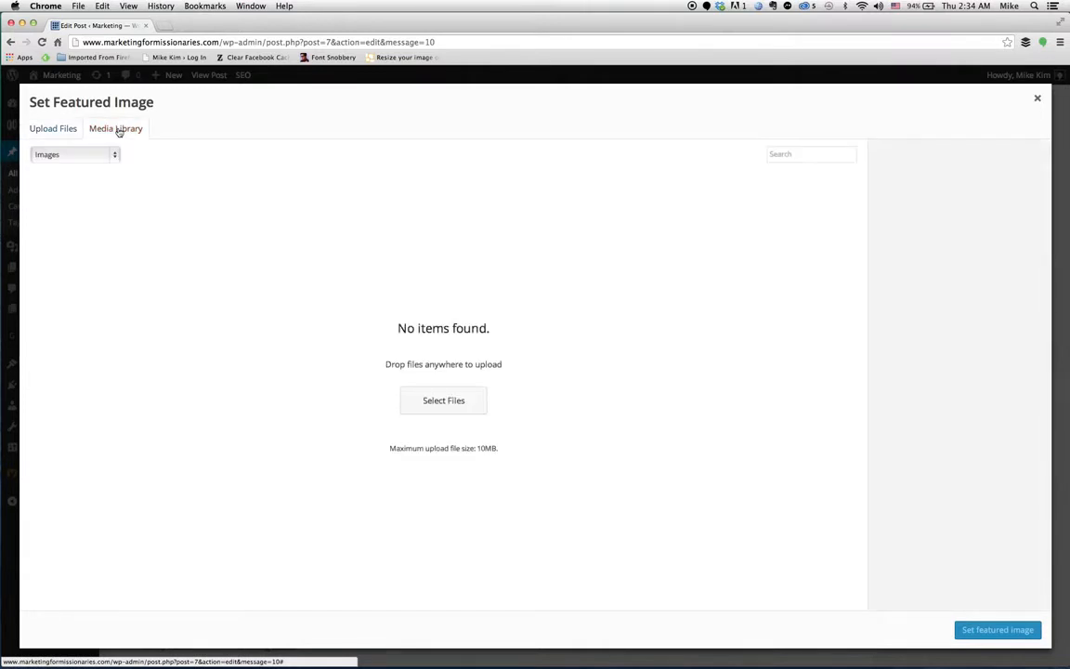
left_click(63, 127)
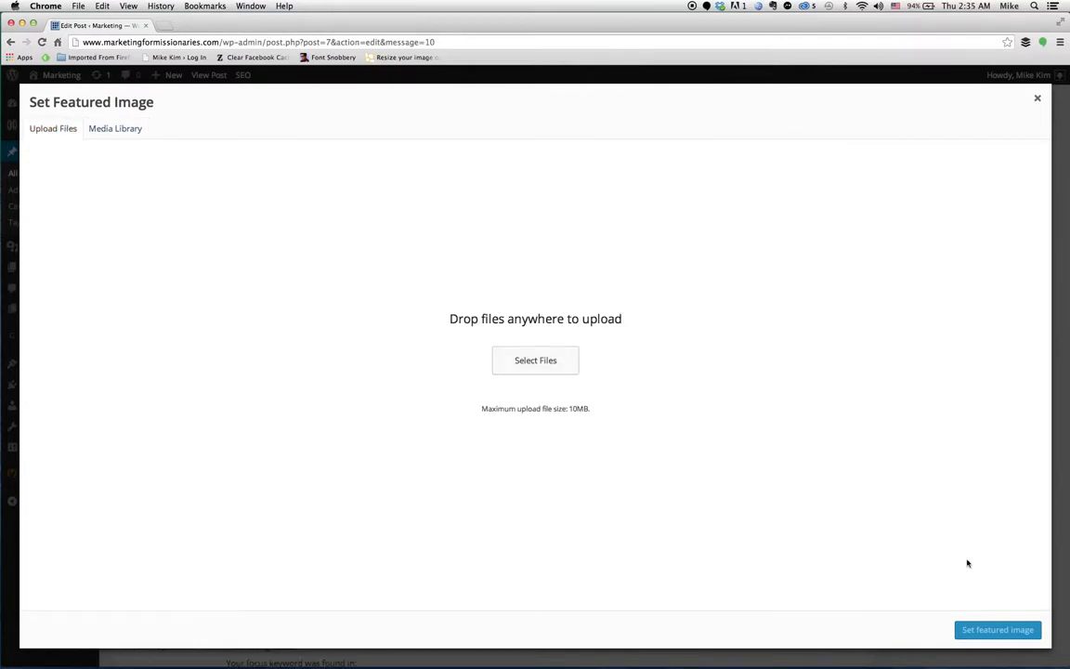
Shrink the browser window to expose the desktop and capture a screenshot of the Nozbe icon's area.
left_click_drag(1063, 658, 881, 585)
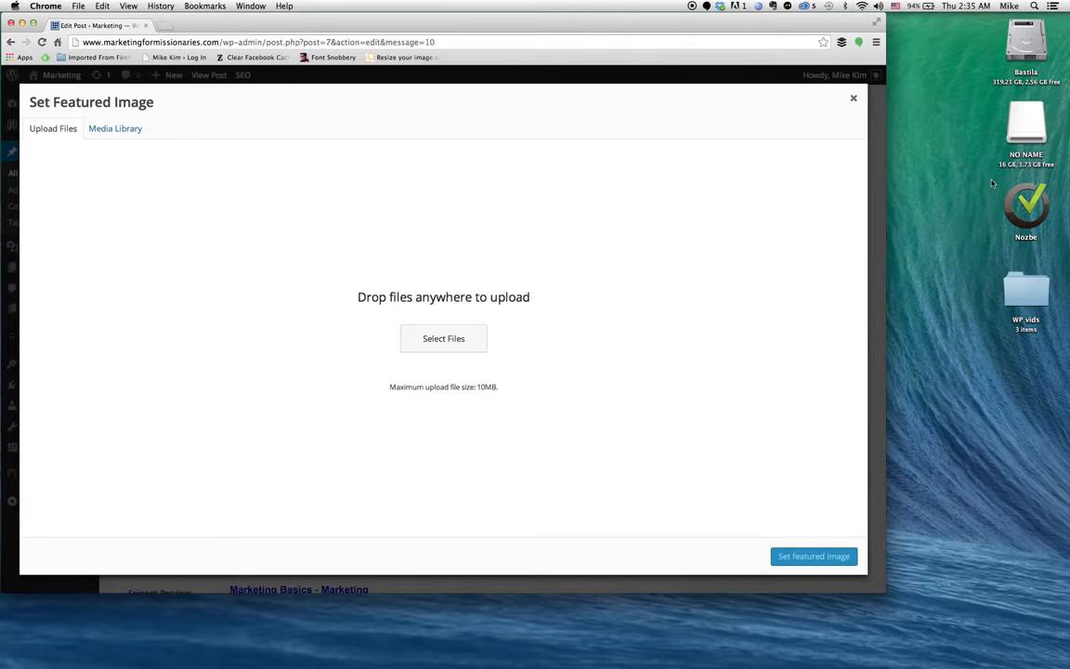
left_click(1026, 211)
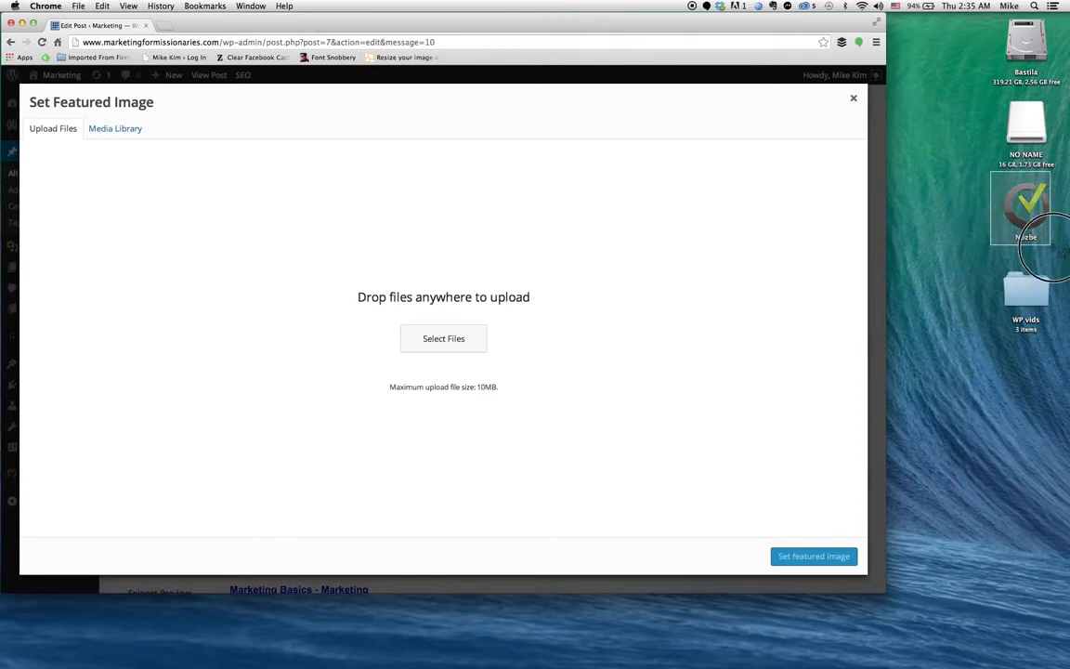
left_click_drag(990, 170, 1059, 250)
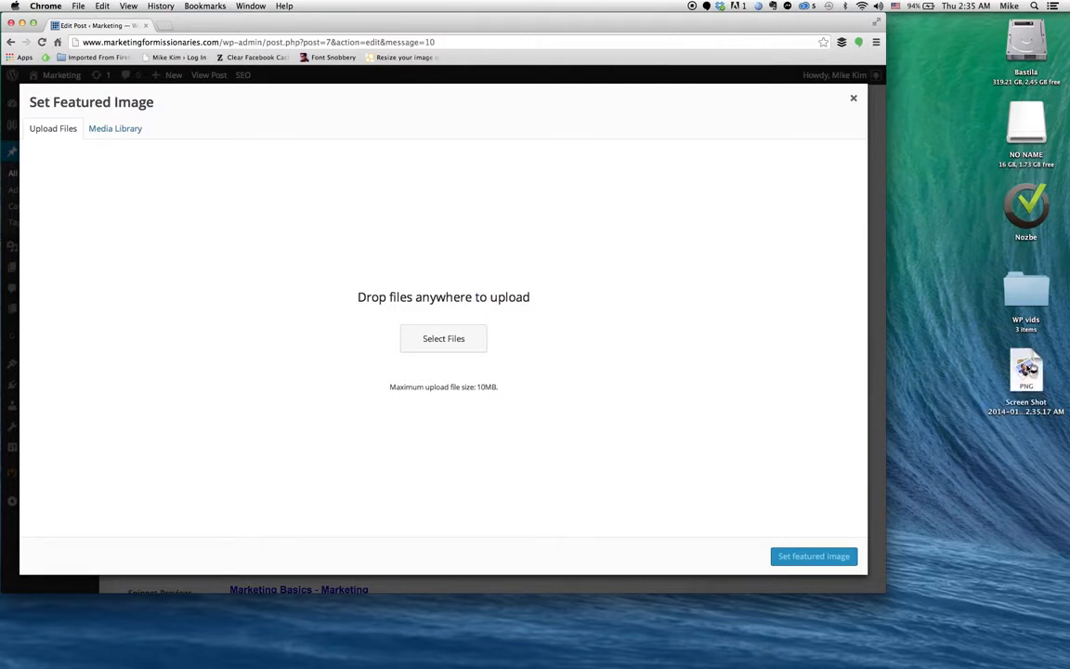
Upload the new screenshot PNG from the desktop and set it as the post's featured image.
left_click_drag(1029, 369, 484, 328)
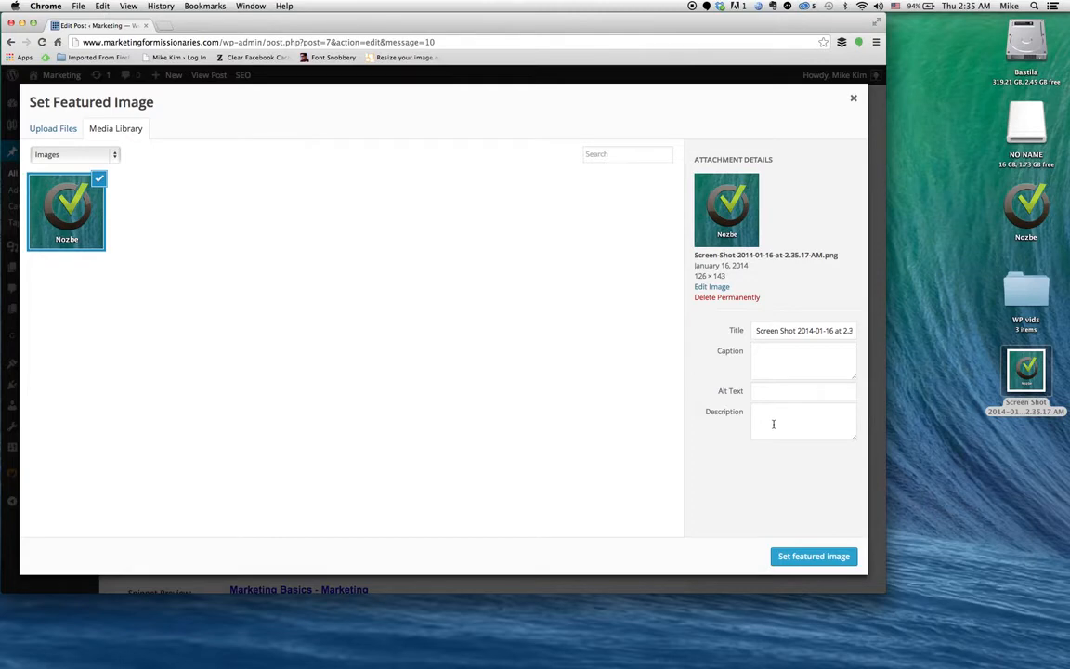
left_click(795, 558)
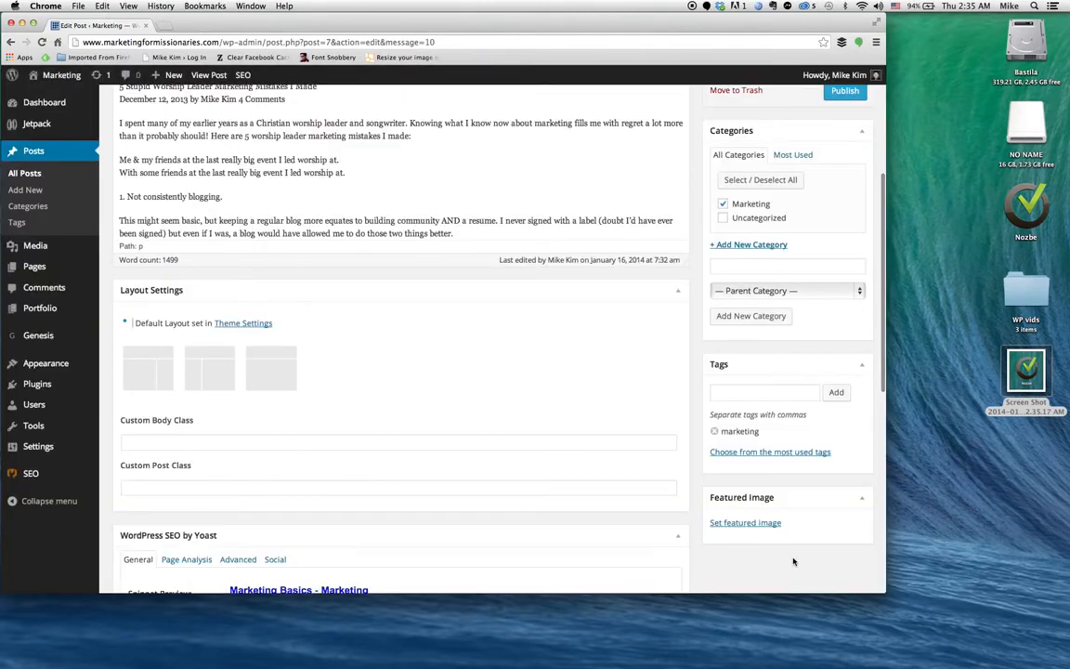
scroll(793, 561, "down", 1)
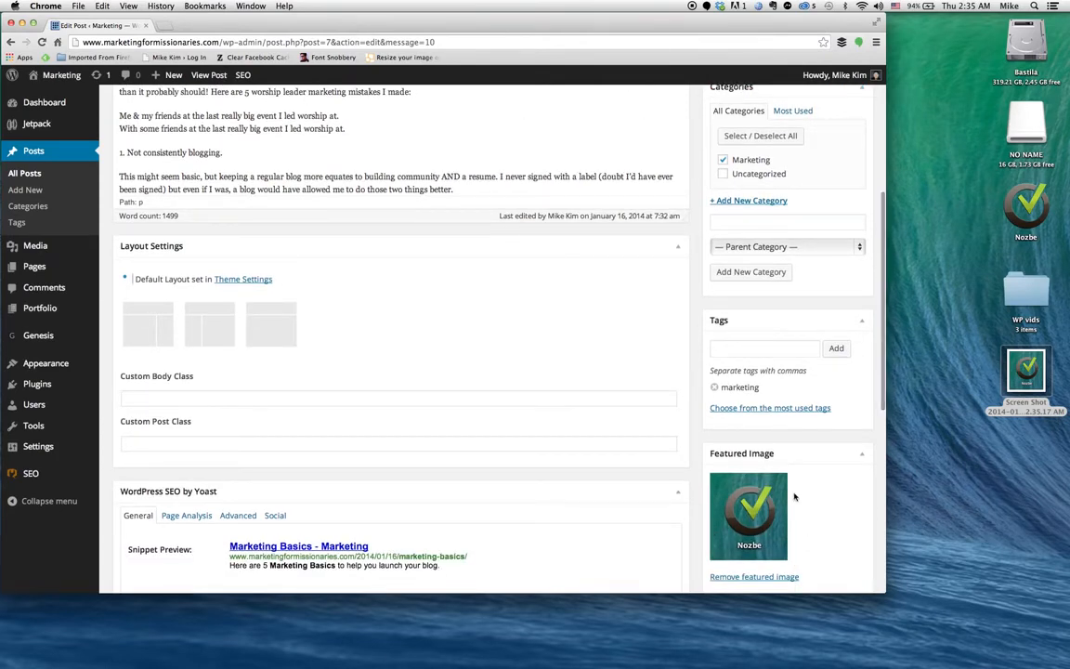
scroll(694, 464, "up", 5)
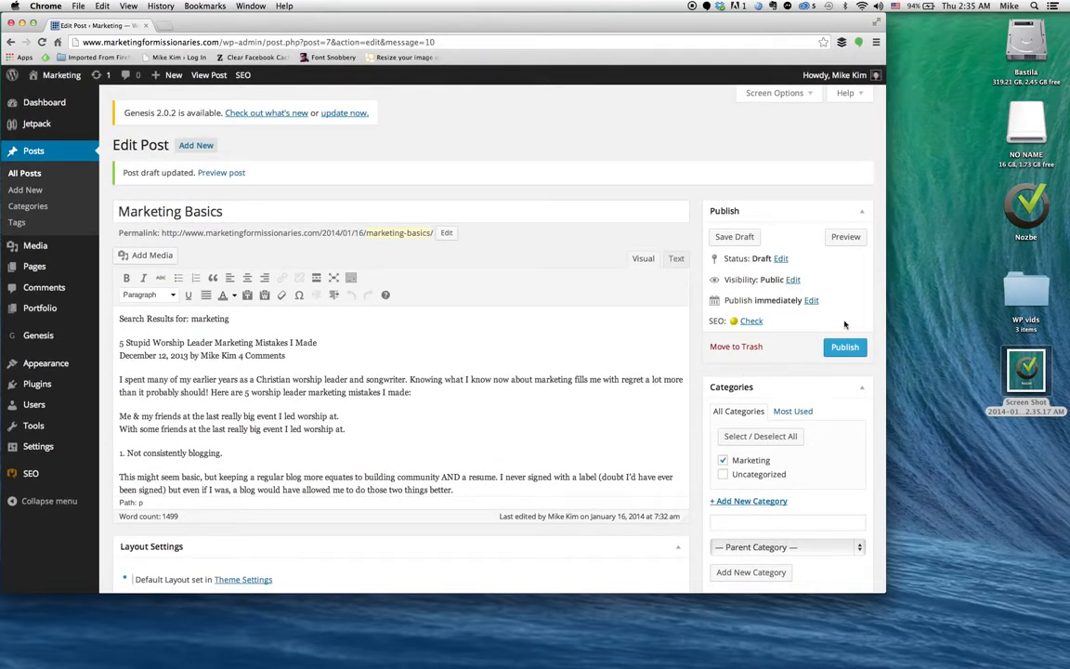
Publish the post and review its live page from the title down to the comment form.
left_click(843, 349)
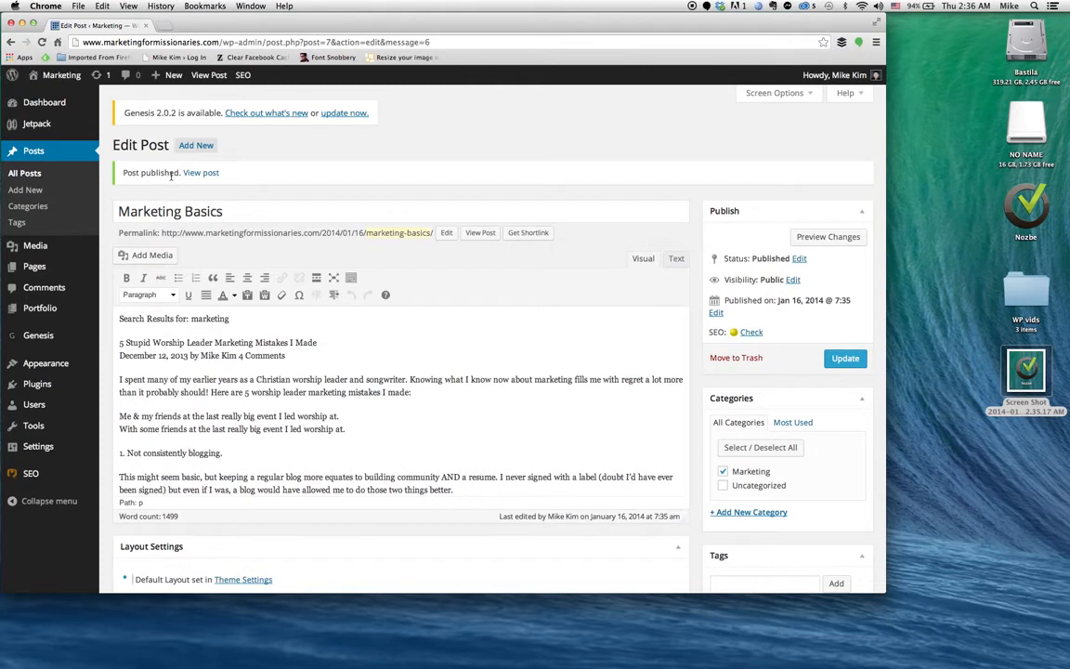
left_click(205, 174)
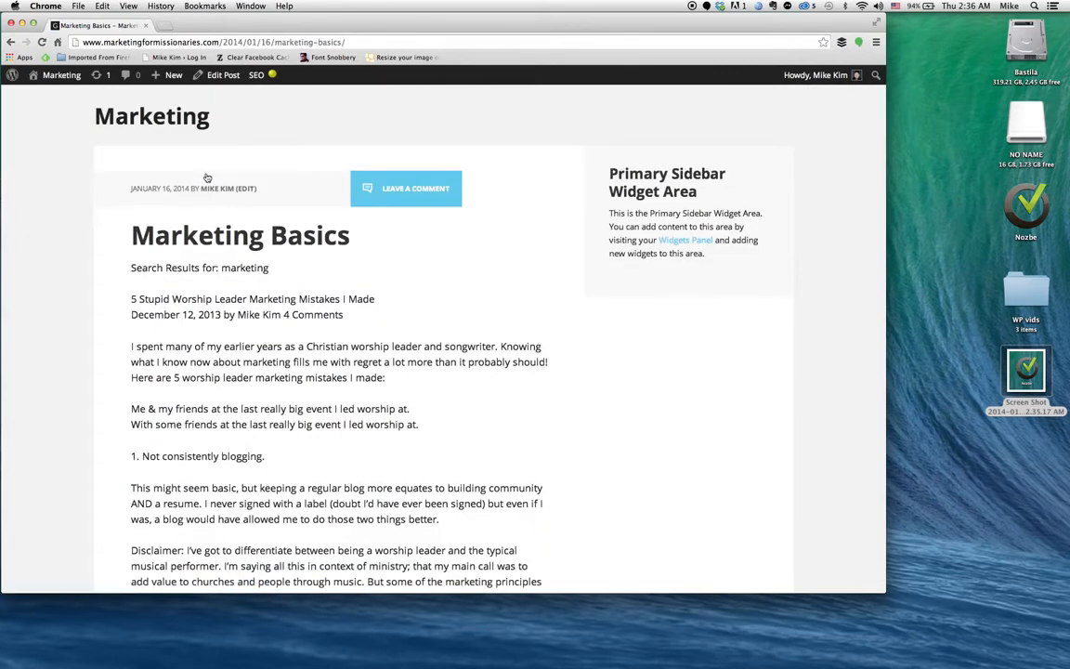
scroll(227, 266, "down", 10)
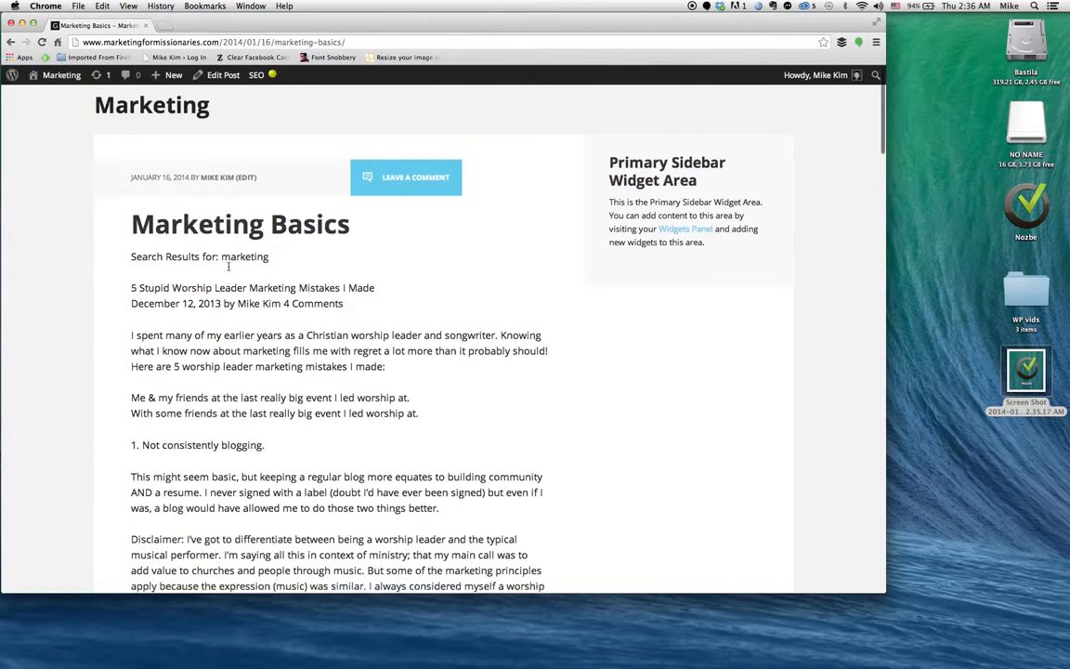
scroll(227, 267, "down", 10)
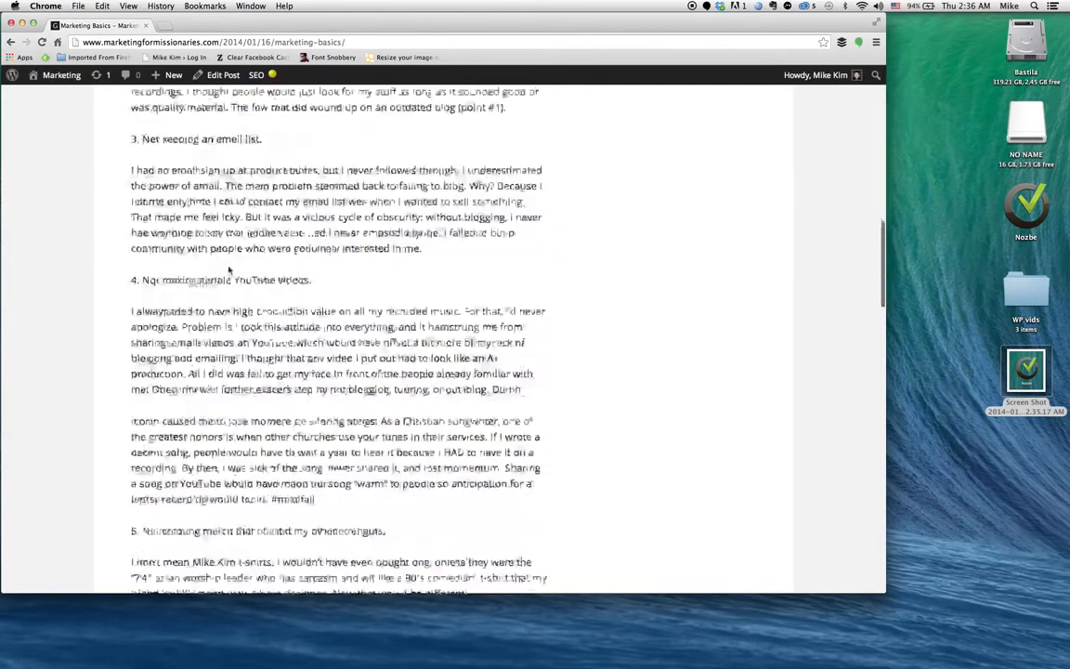
scroll(227, 267, "down", 10)
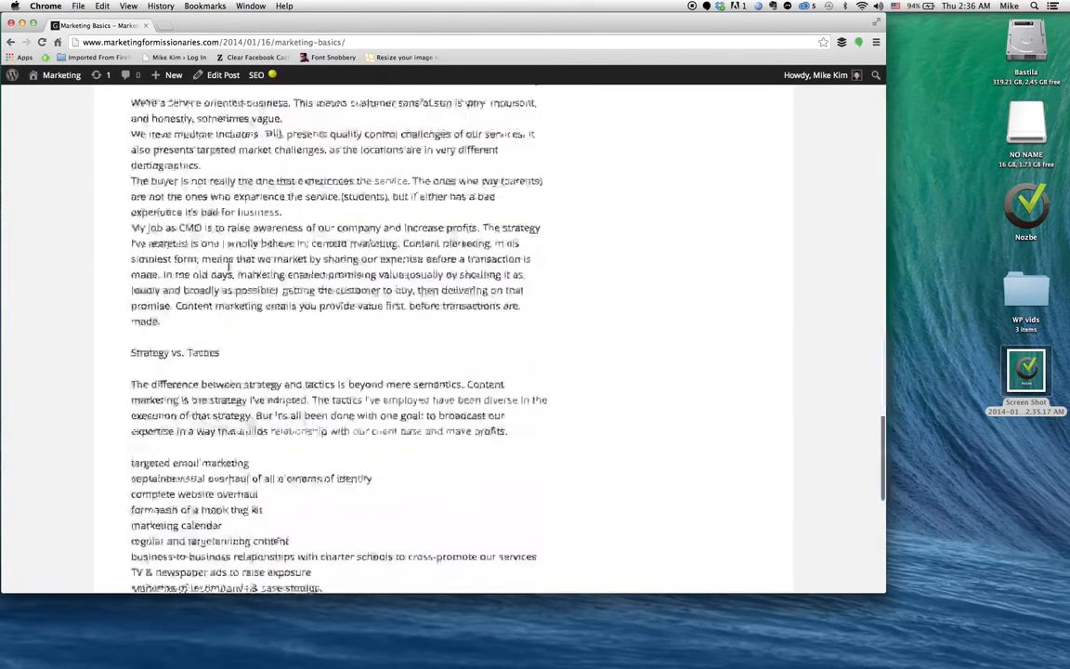
scroll(228, 269, "down", 2)
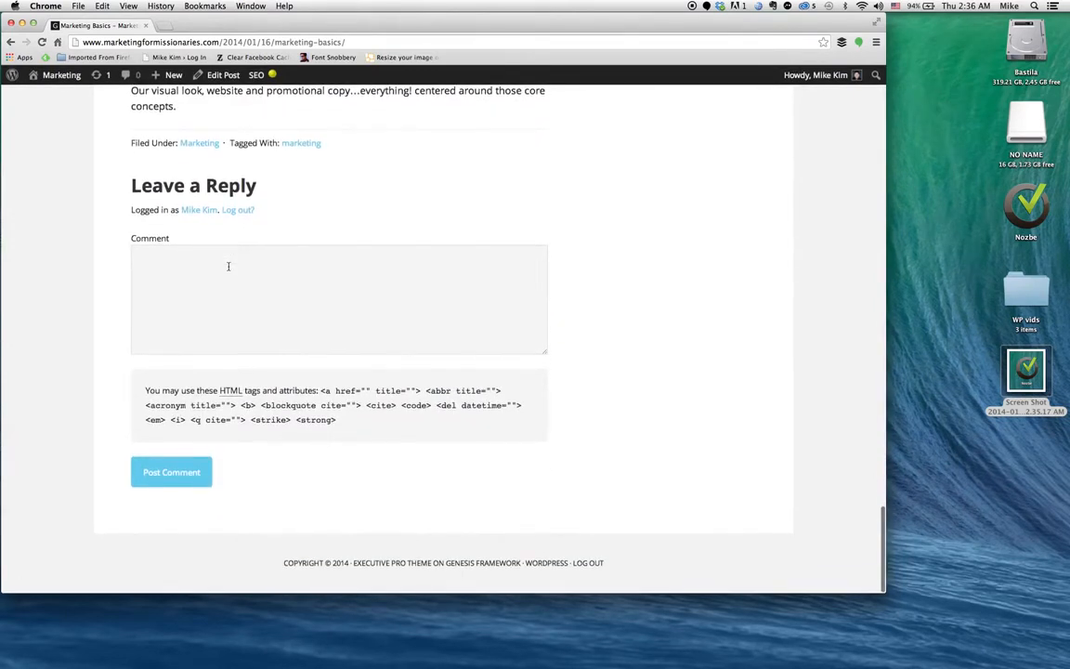
scroll(60, 299, "up", 15)
scroll(59, 299, "up", 15)
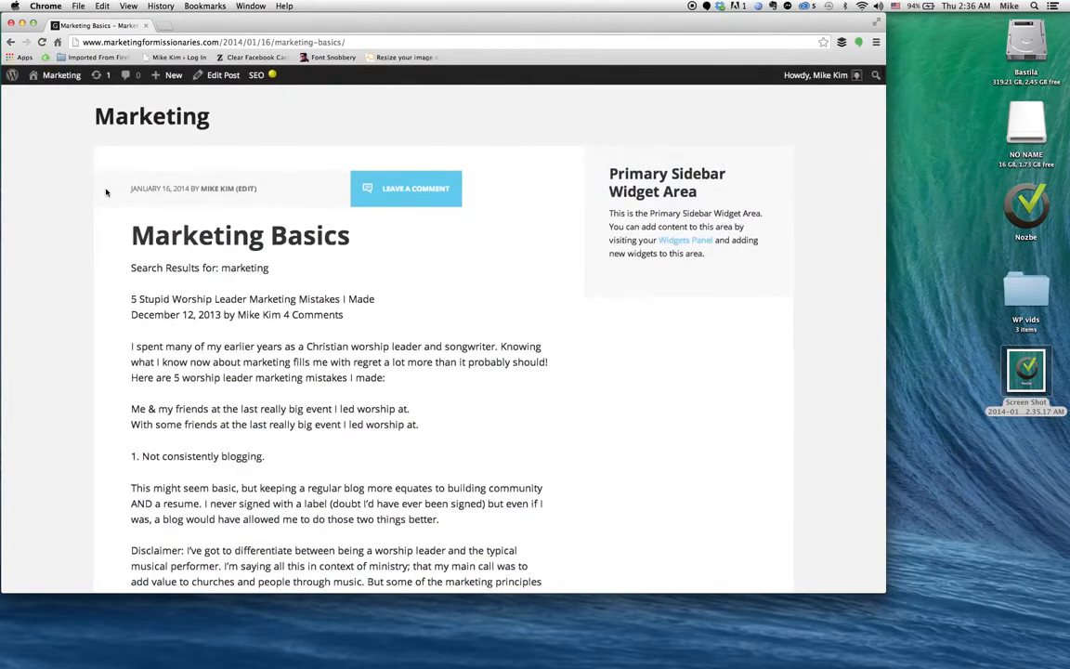
Open the site's home page to check how the published post appears there.
left_click(135, 121)
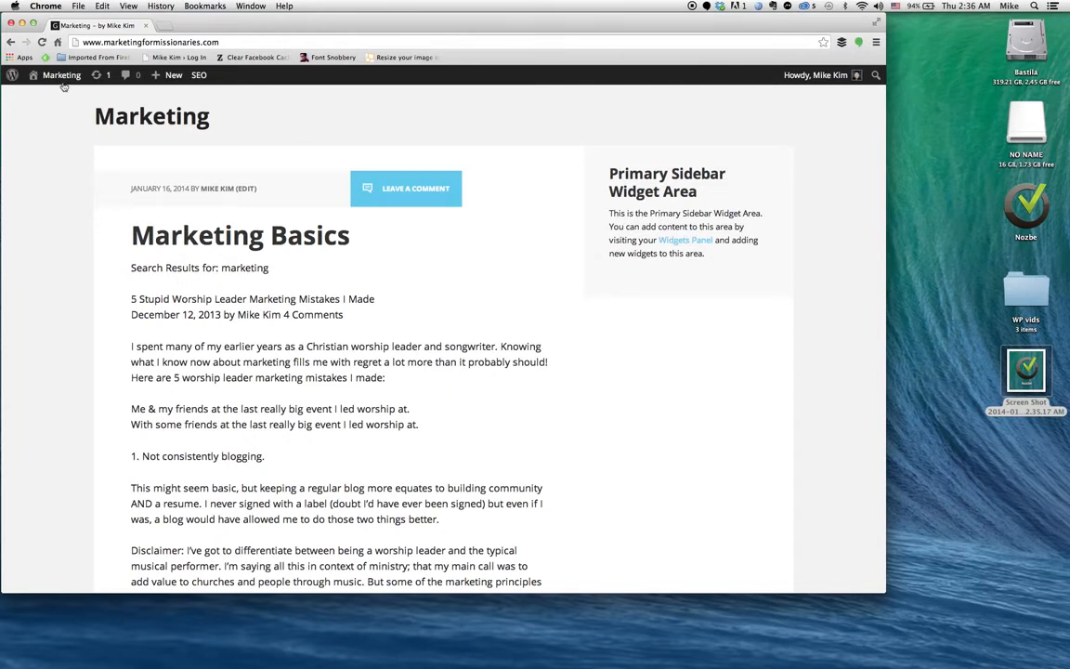
mouse_move(62, 82)
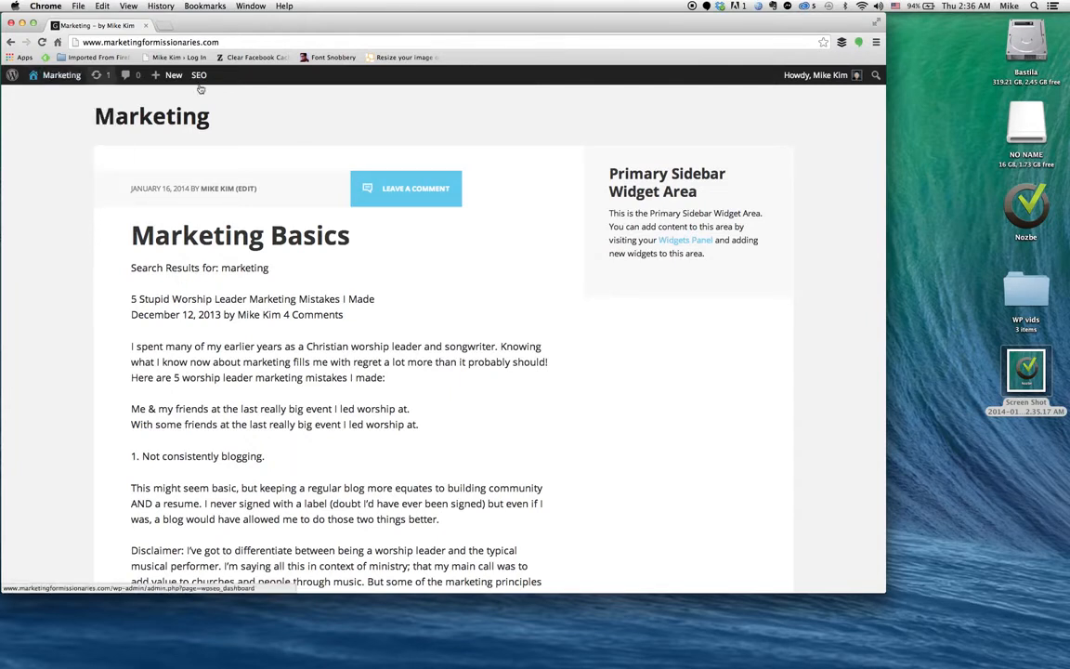
mouse_move(172, 78)
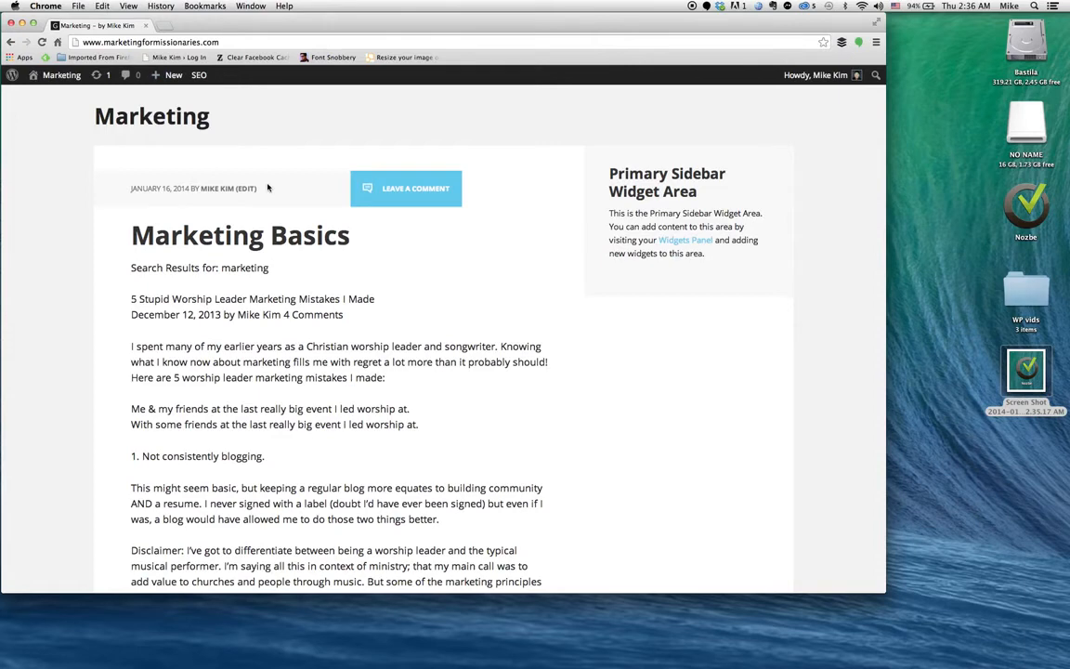
Reopen the post for editing and choose the Nozbe screenshot from the media library for insertion at the start of the text.
left_click(245, 188)
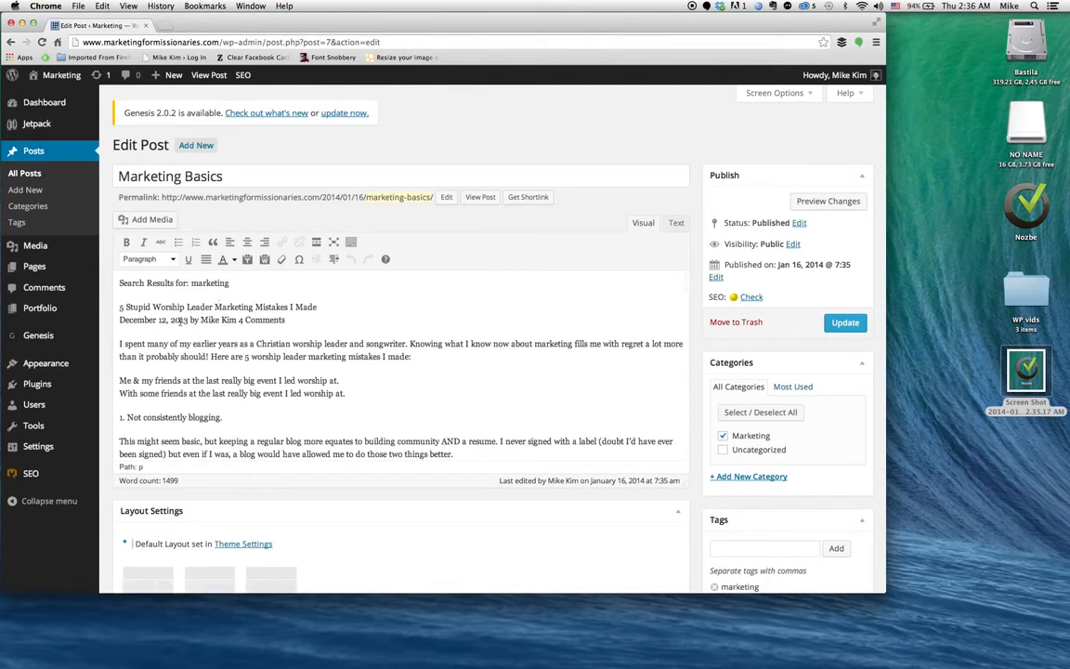
left_click(120, 282)
left_click(152, 220)
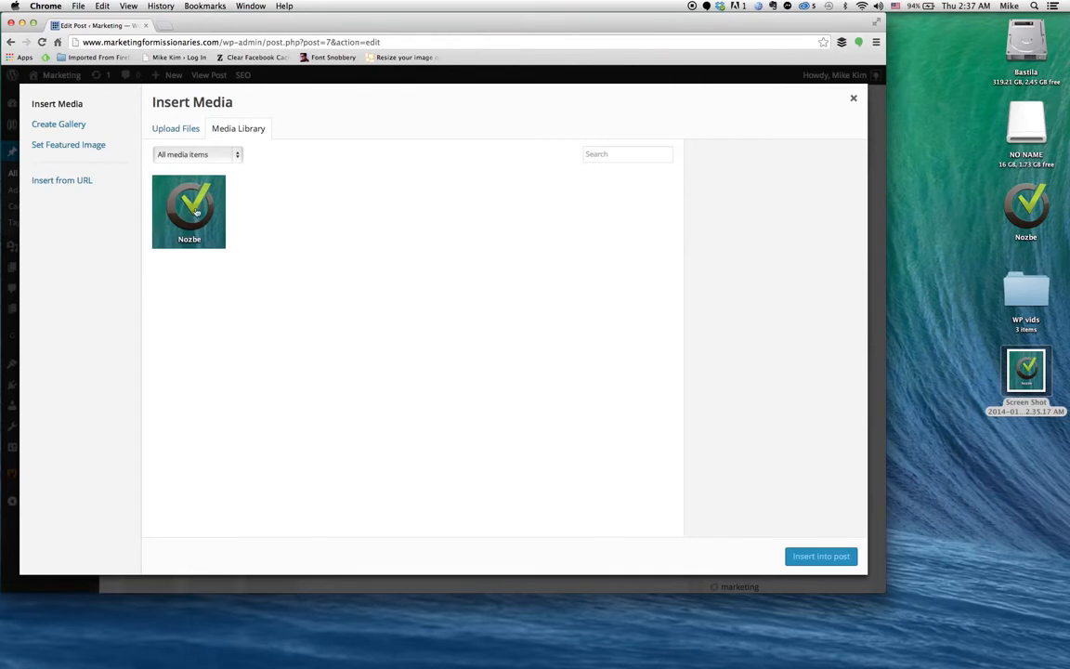
left_click(196, 212)
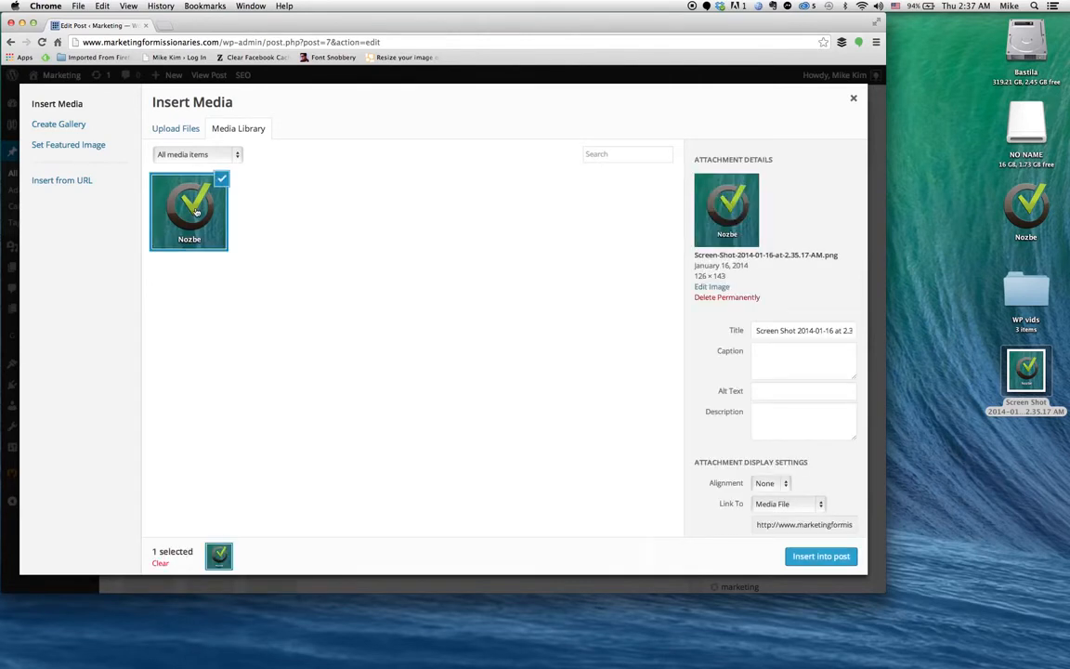
scroll(706, 427, "down", 2)
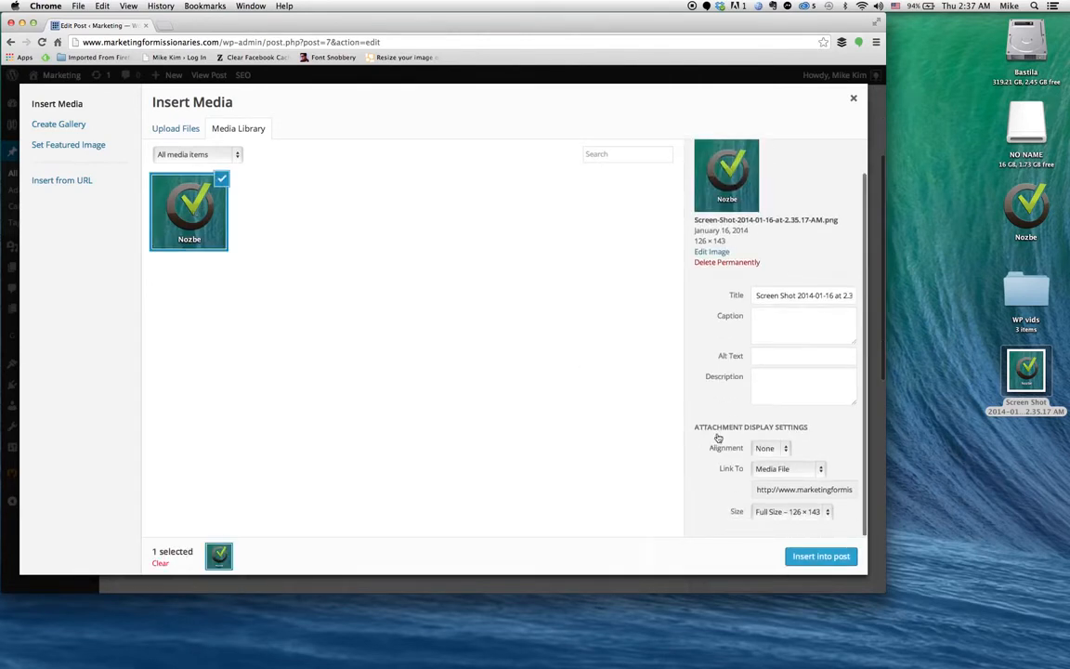
Insert the Nozbe image into the post with alignment None, Link To set to None and Full Size – 126 × 143.
left_click(786, 448)
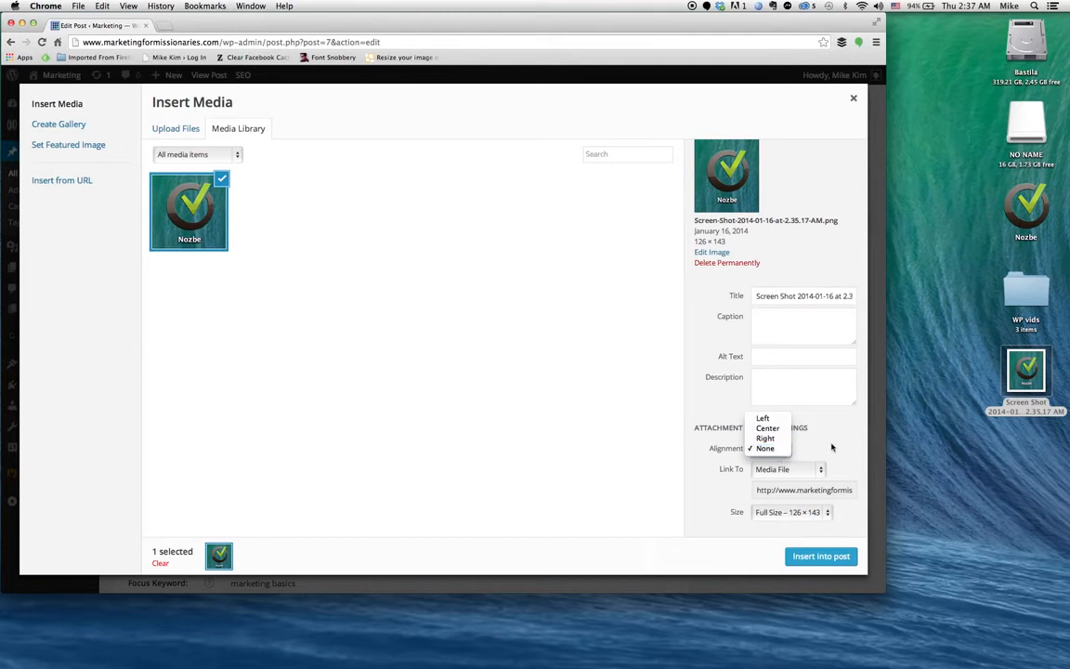
left_click(831, 447)
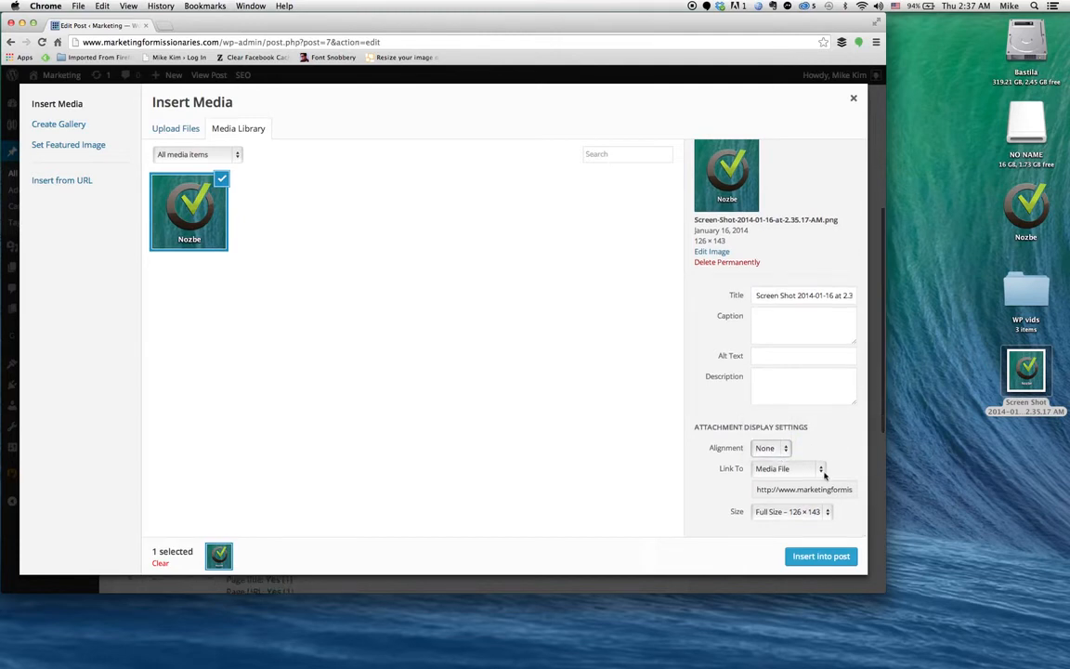
left_click(822, 472)
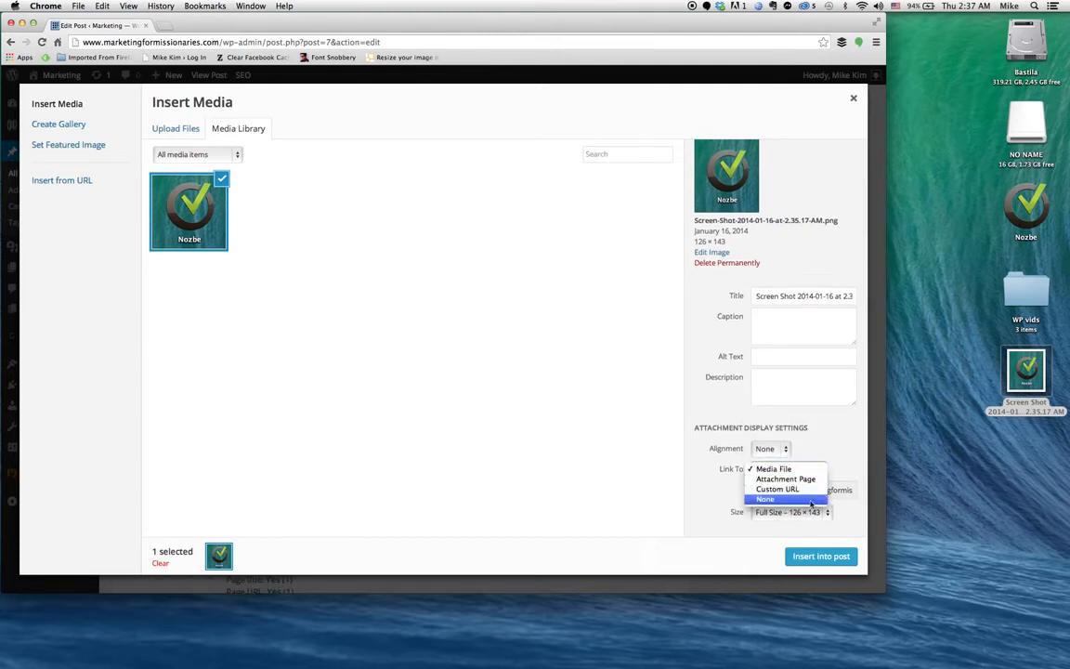
left_click(810, 500)
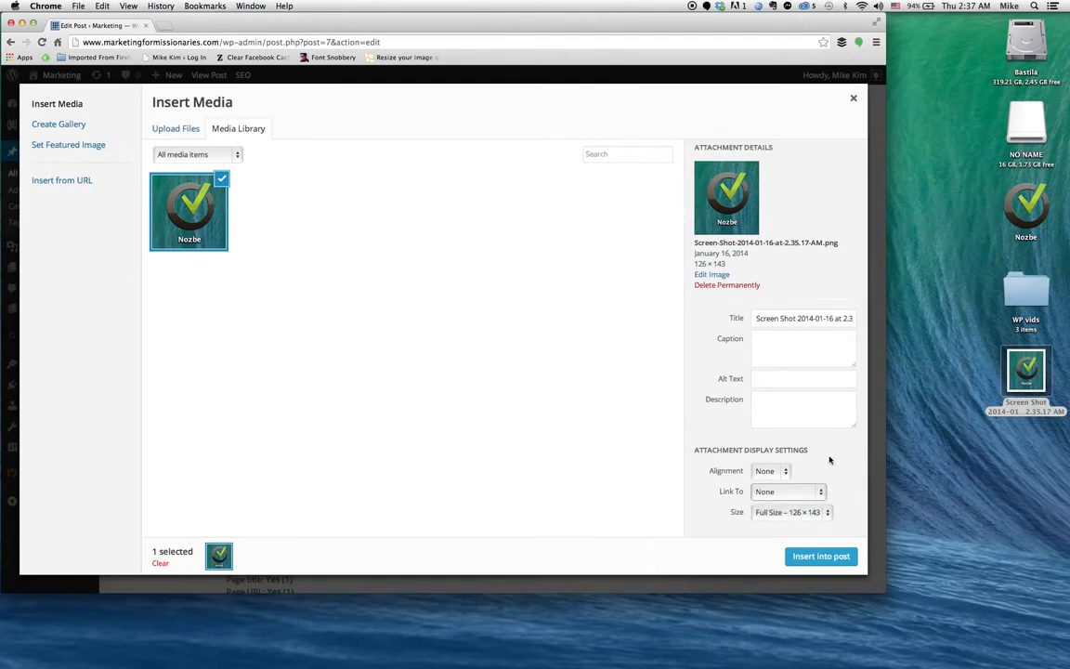
left_click(825, 513)
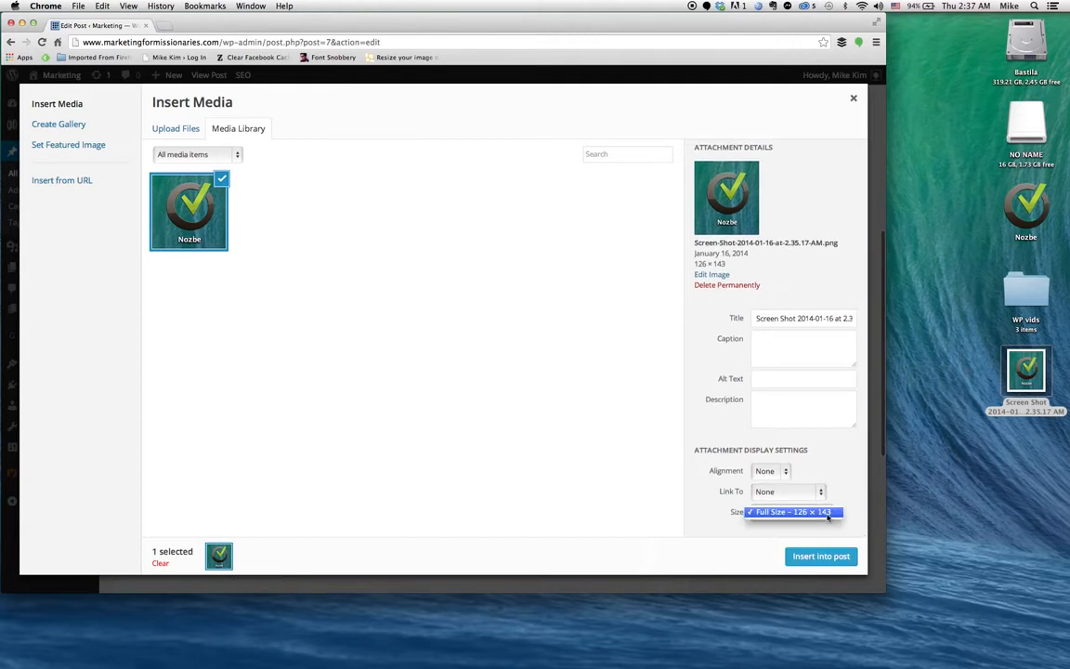
left_click(830, 514)
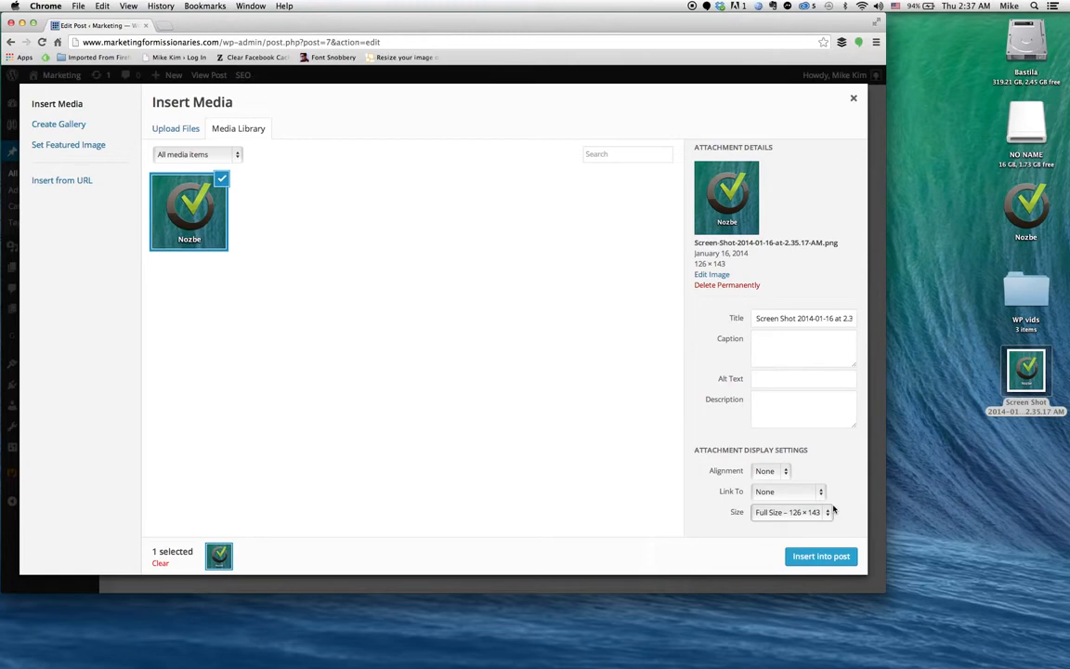
left_click(829, 557)
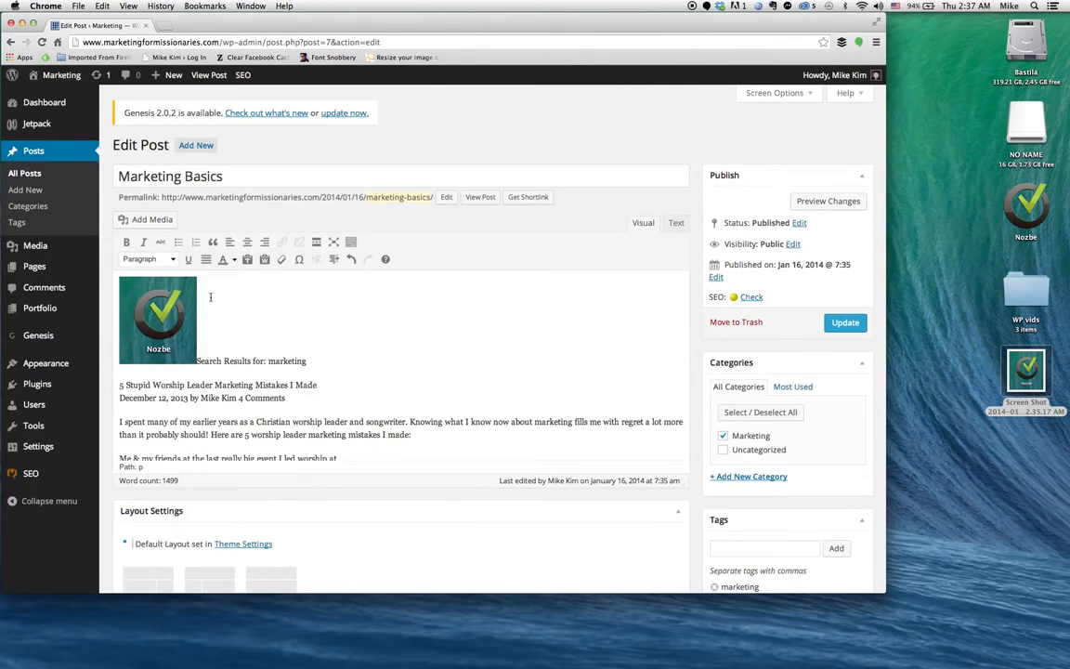
Preview the alignment options for the inserted Nozbe image and apply Left alignment.
left_click(163, 310)
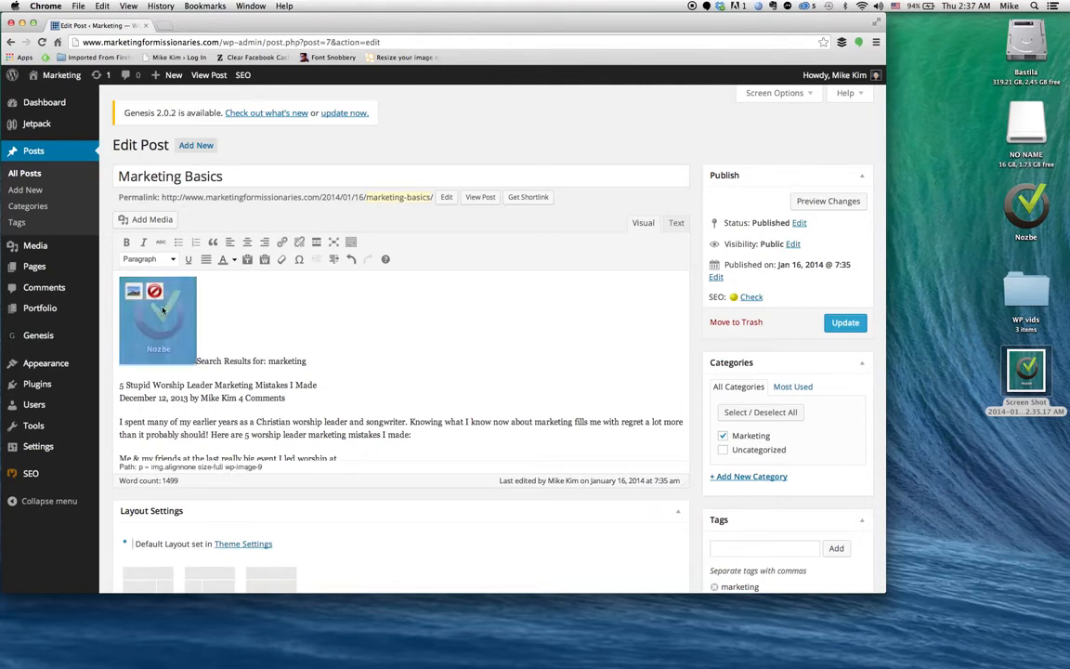
left_click(133, 294)
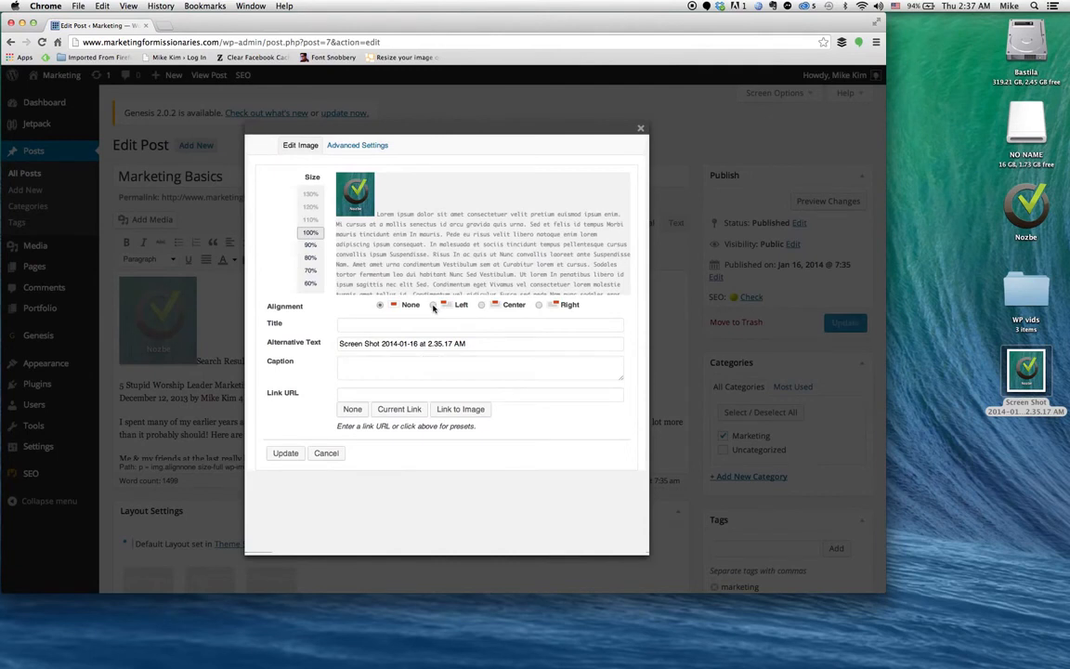
left_click(434, 306)
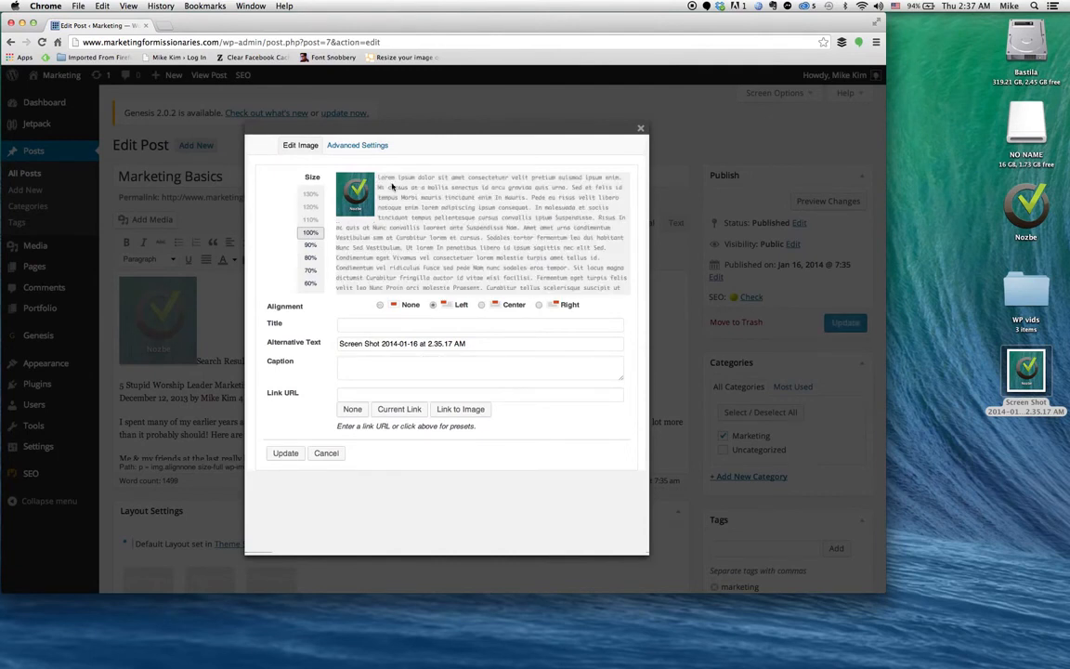
left_click(380, 305)
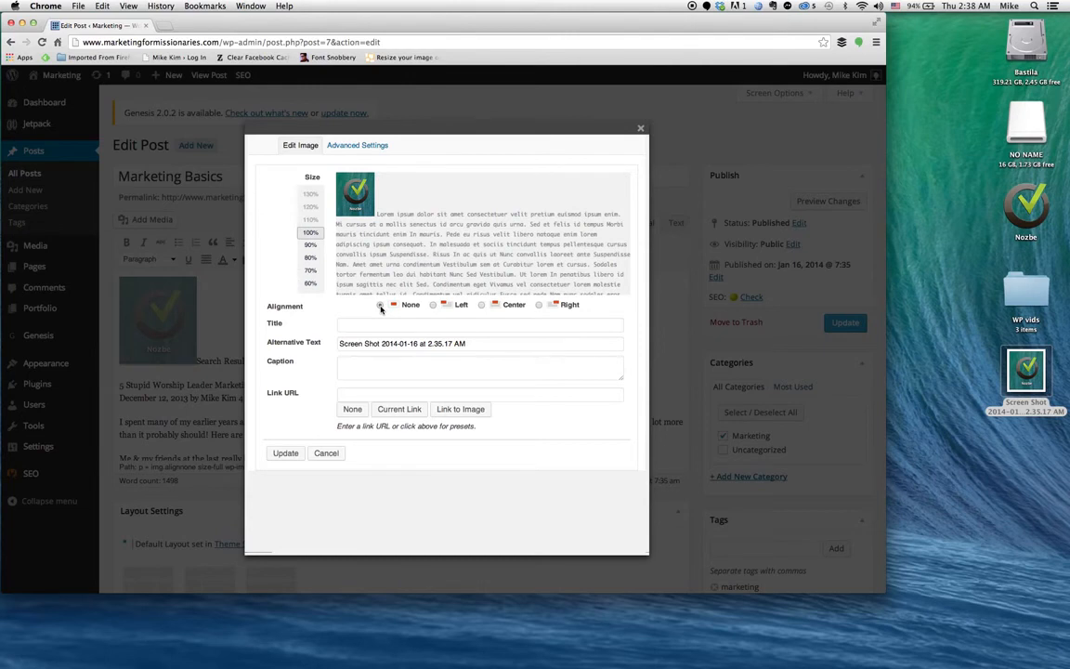
left_click(433, 306)
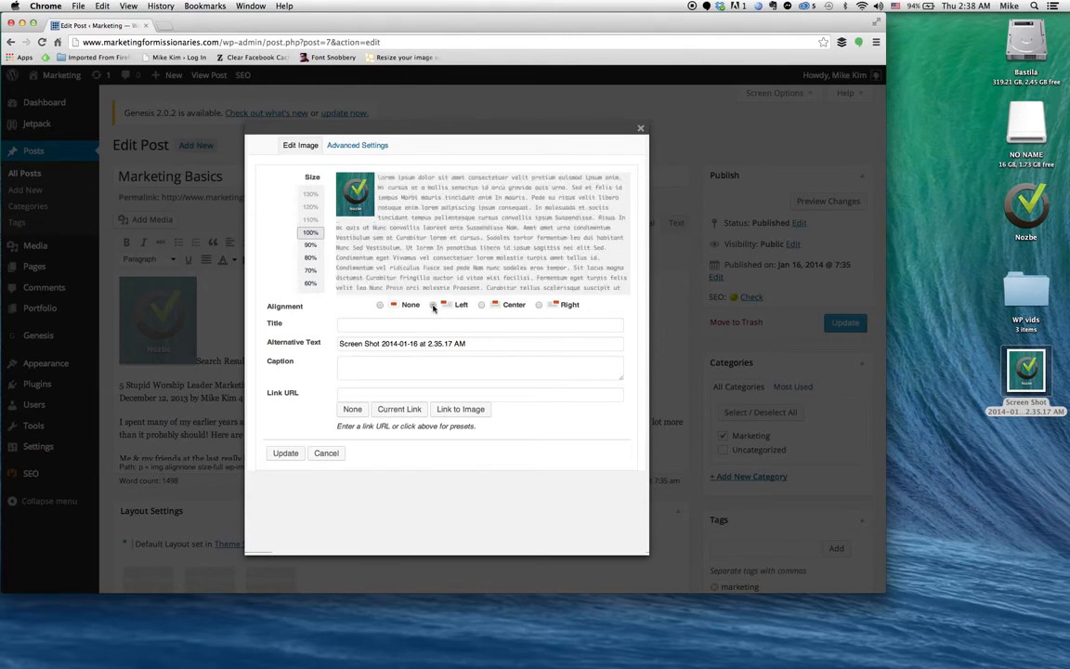
left_click(481, 305)
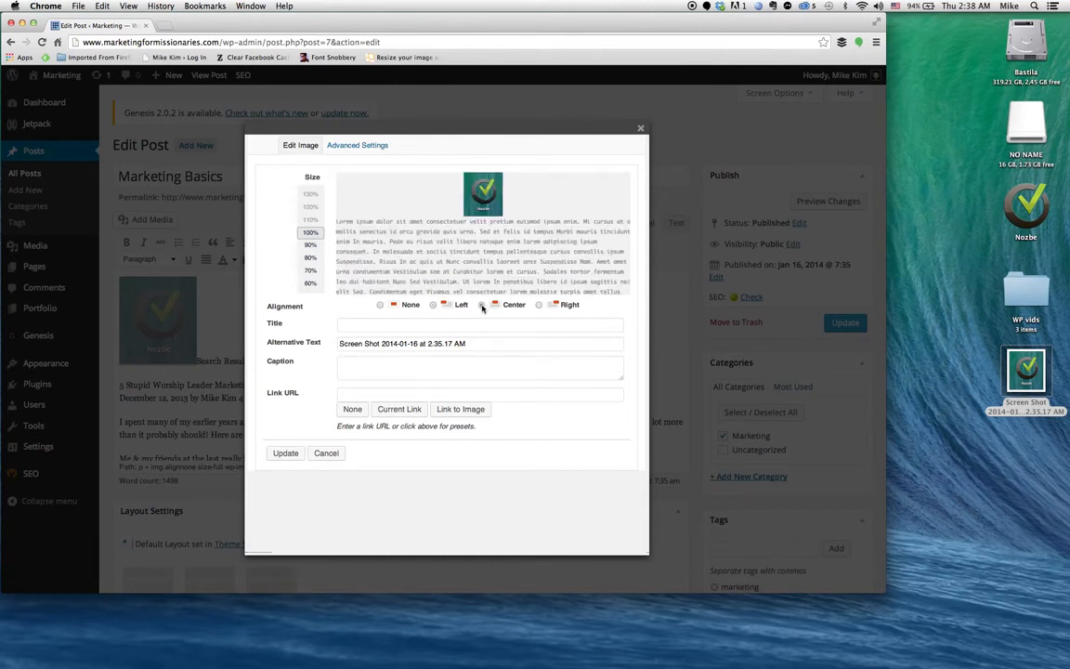
left_click(539, 306)
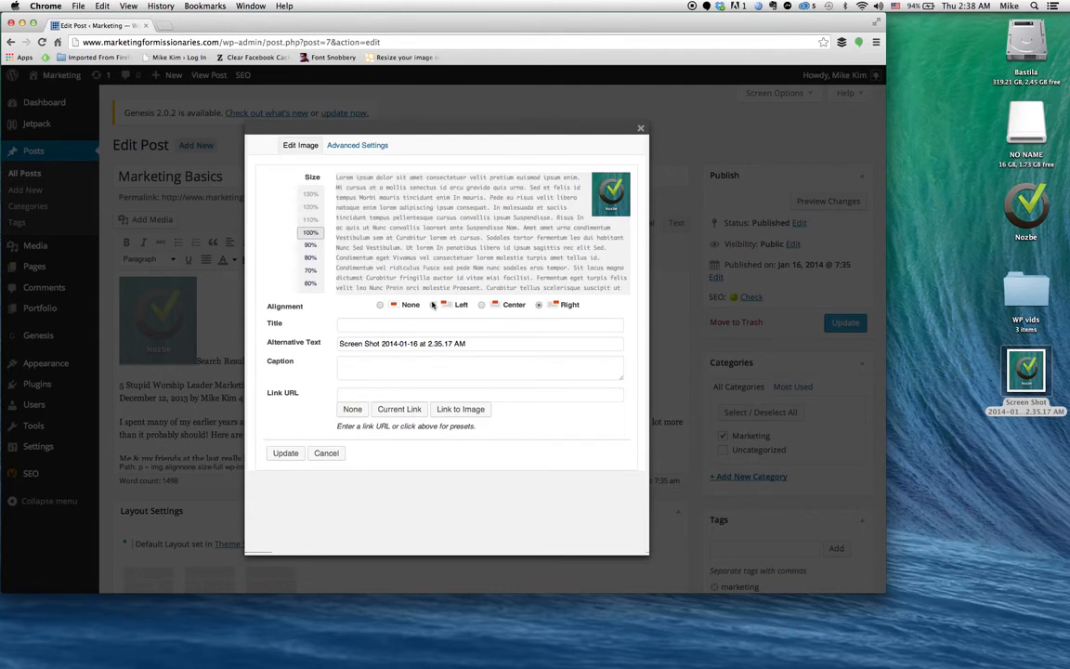
left_click(433, 305)
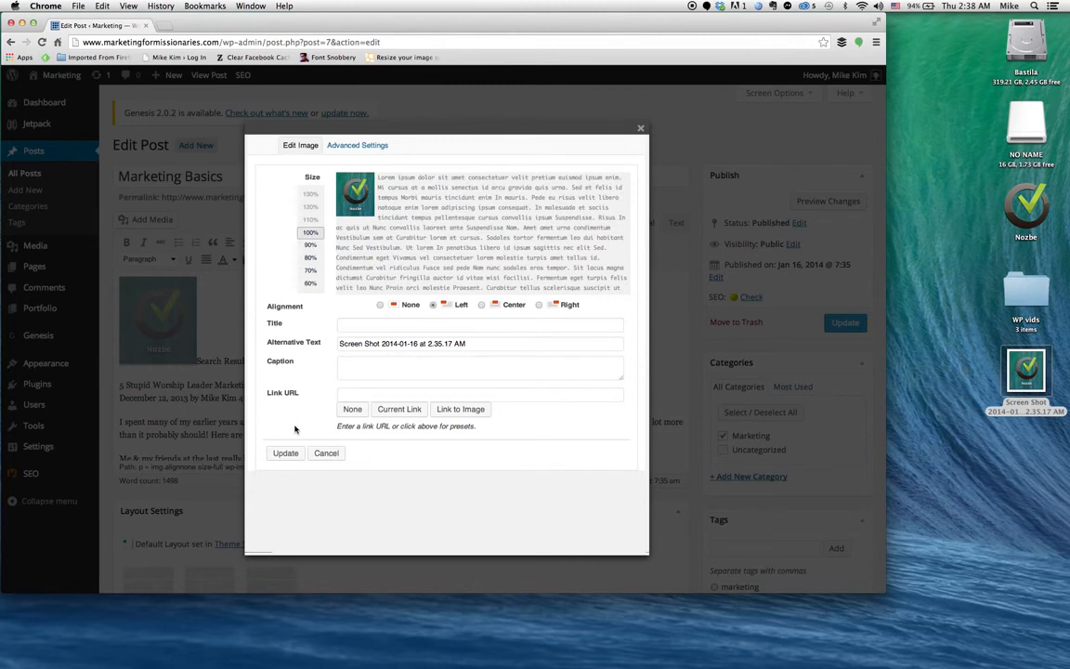
left_click(285, 453)
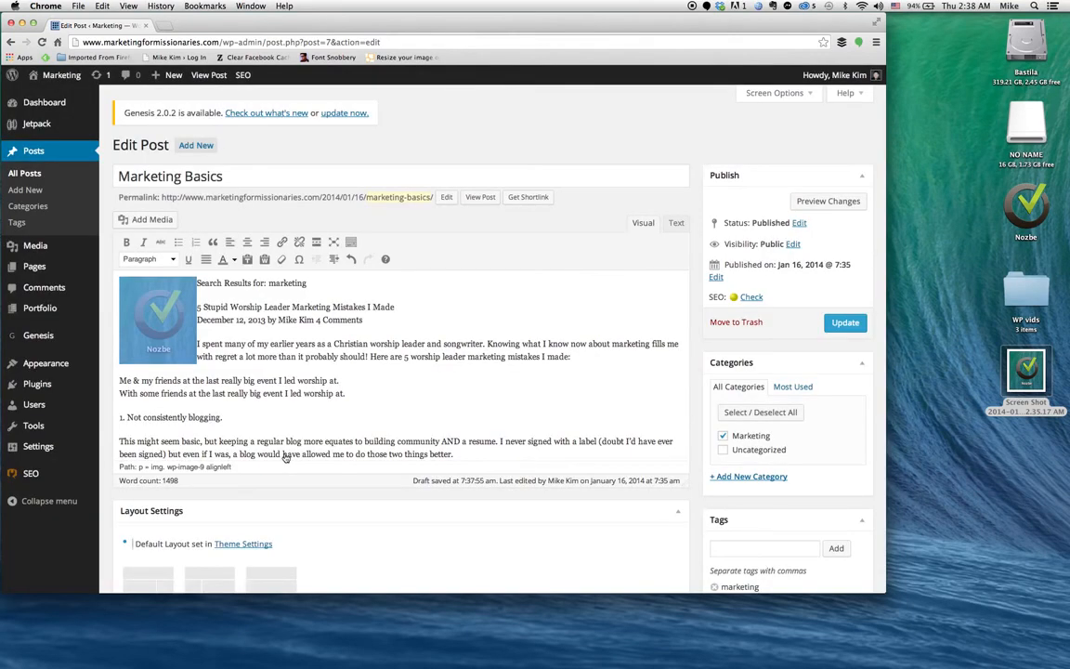
Update the published post and check the inserted image on its live page and the site's home page.
left_click(845, 323)
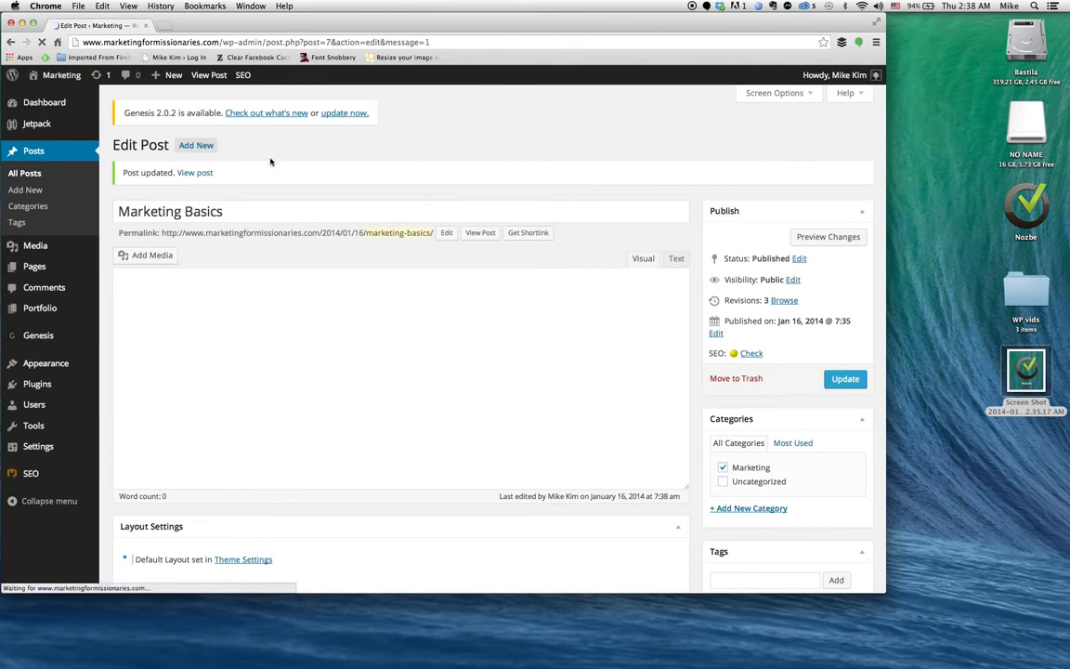
left_click(193, 174)
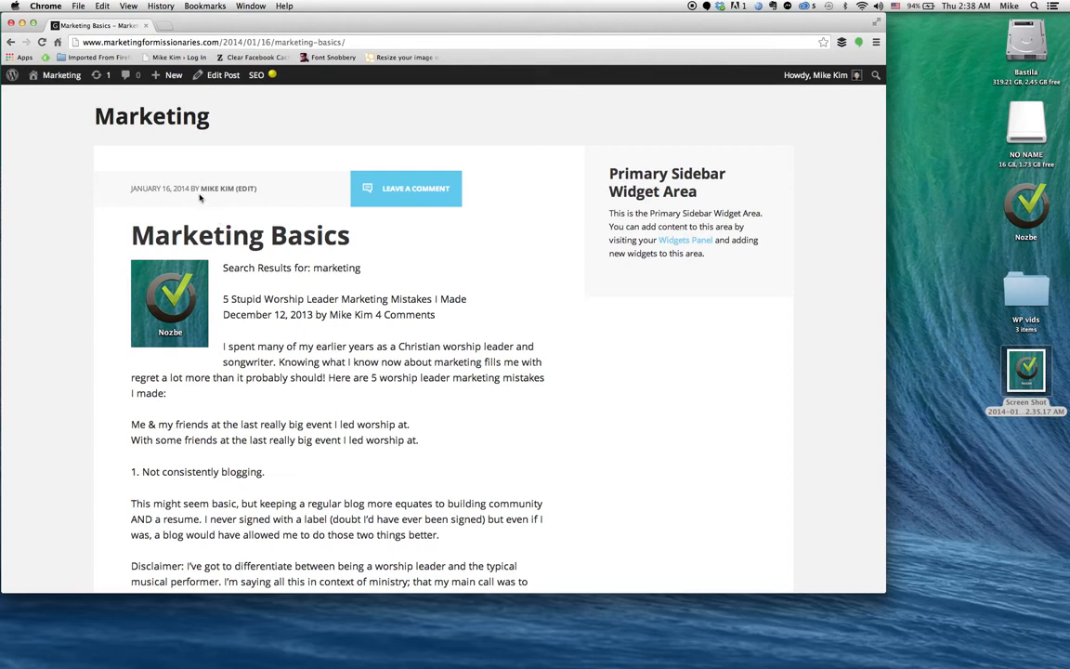
left_click(151, 116)
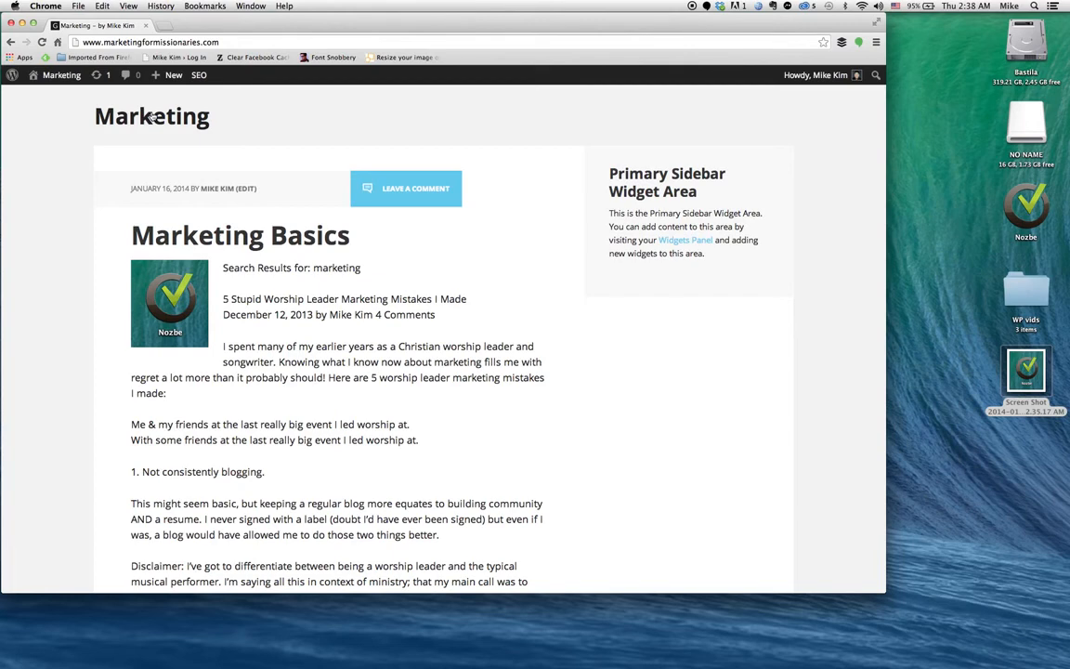
Reopen the Marketing Basics post for editing and review its WordPress SEO by Yoast general, page analysis, advanced and social settings.
left_click(246, 189)
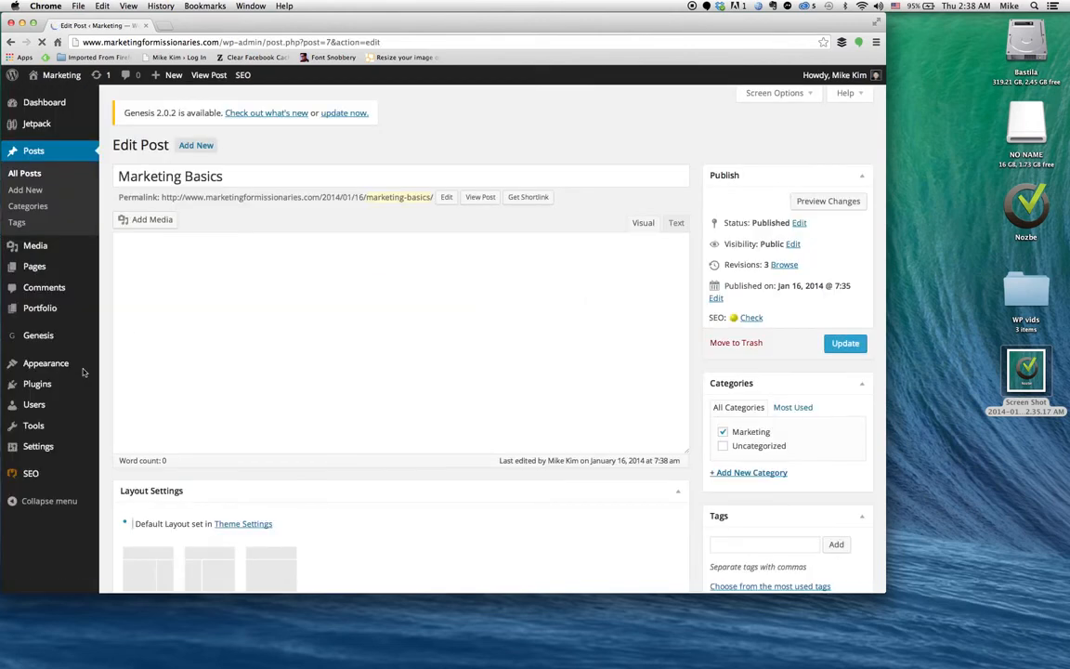
scroll(112, 372, "down", 10)
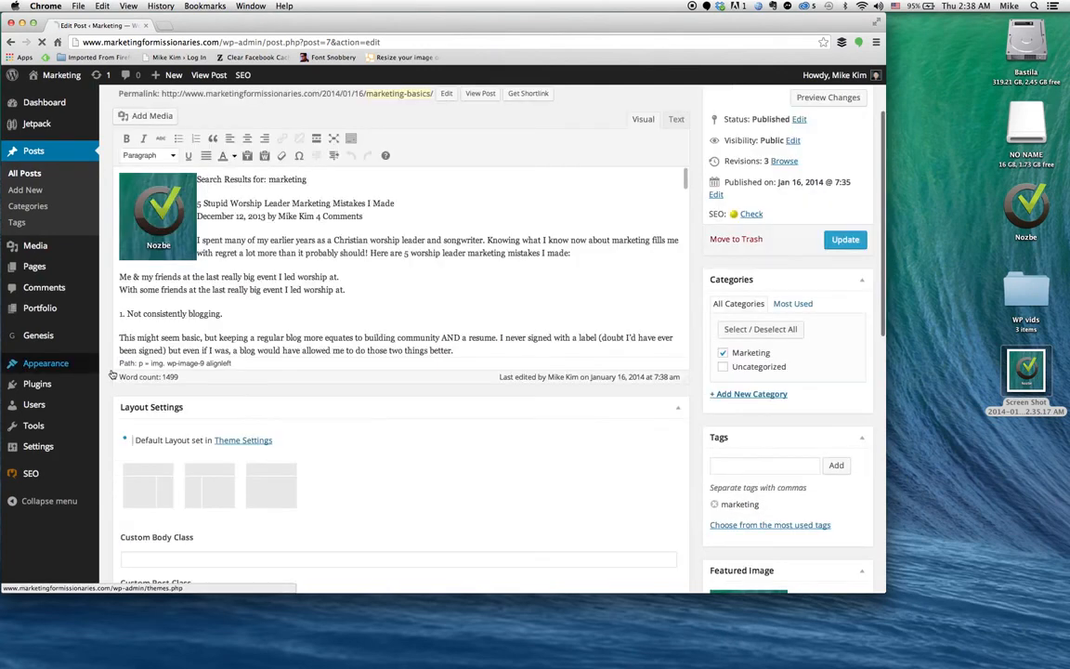
scroll(113, 372, "down", 5)
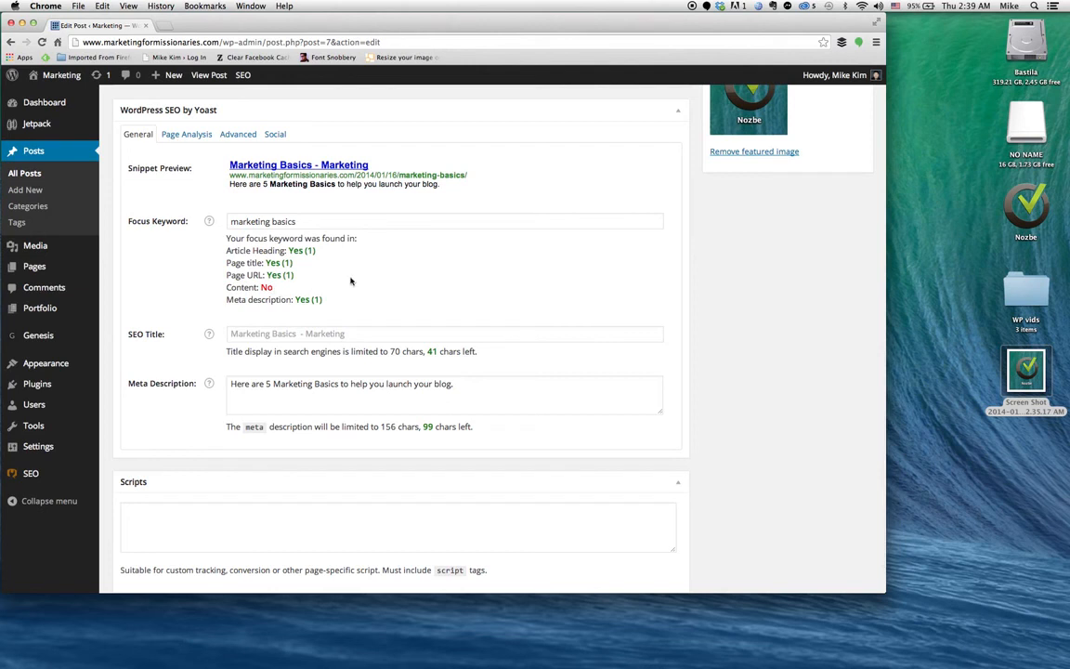
left_click(183, 141)
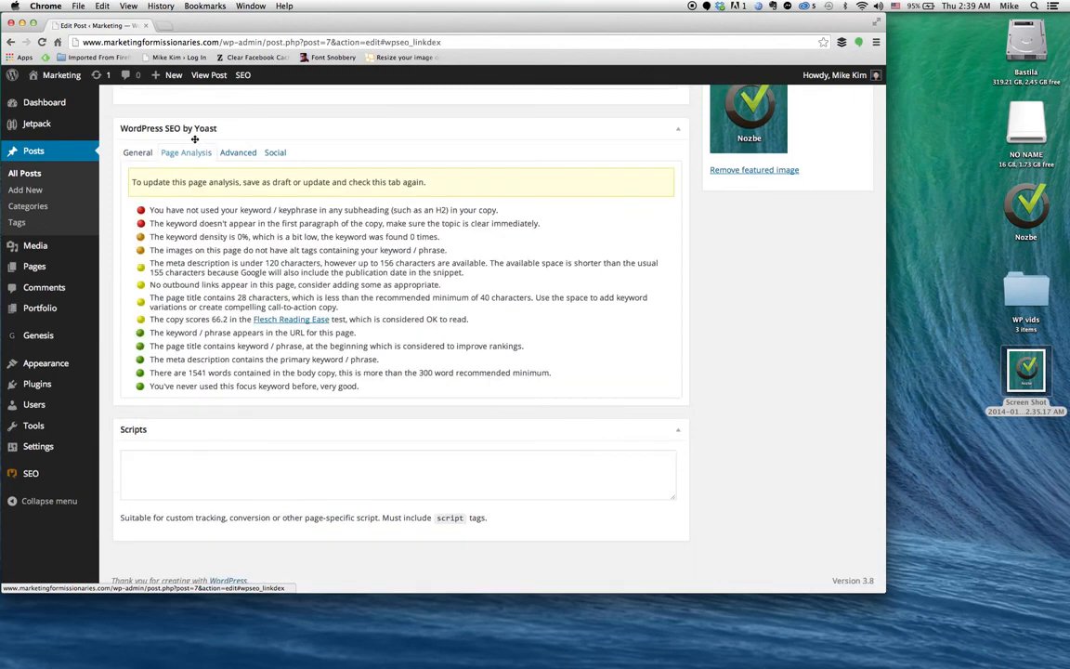
left_click(241, 155)
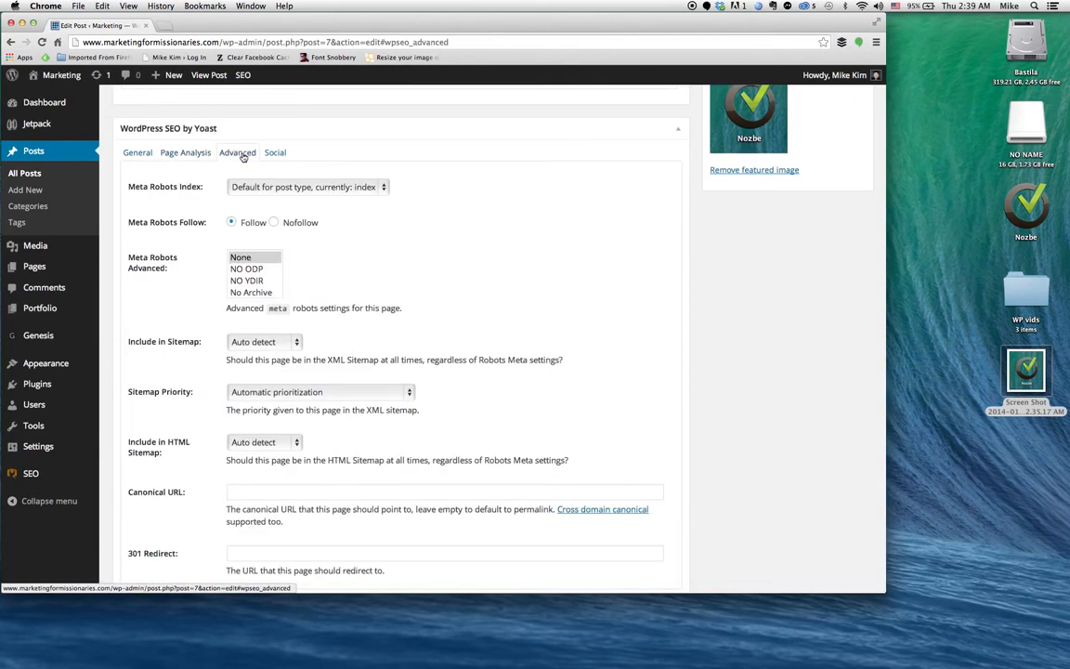
left_click(275, 154)
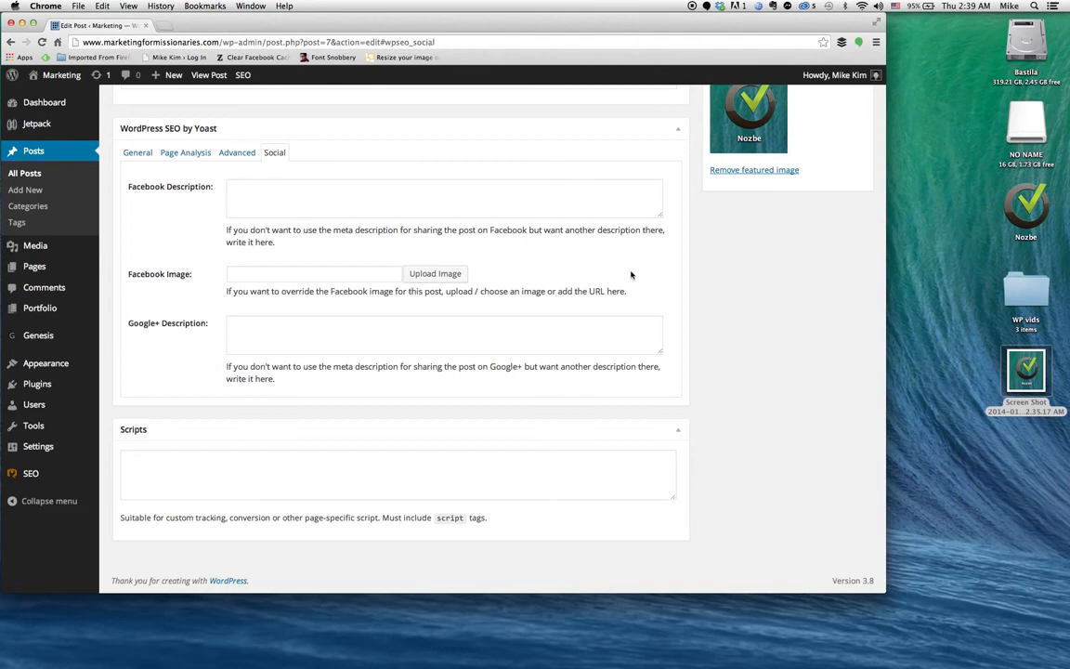
scroll(744, 298, "up", 15)
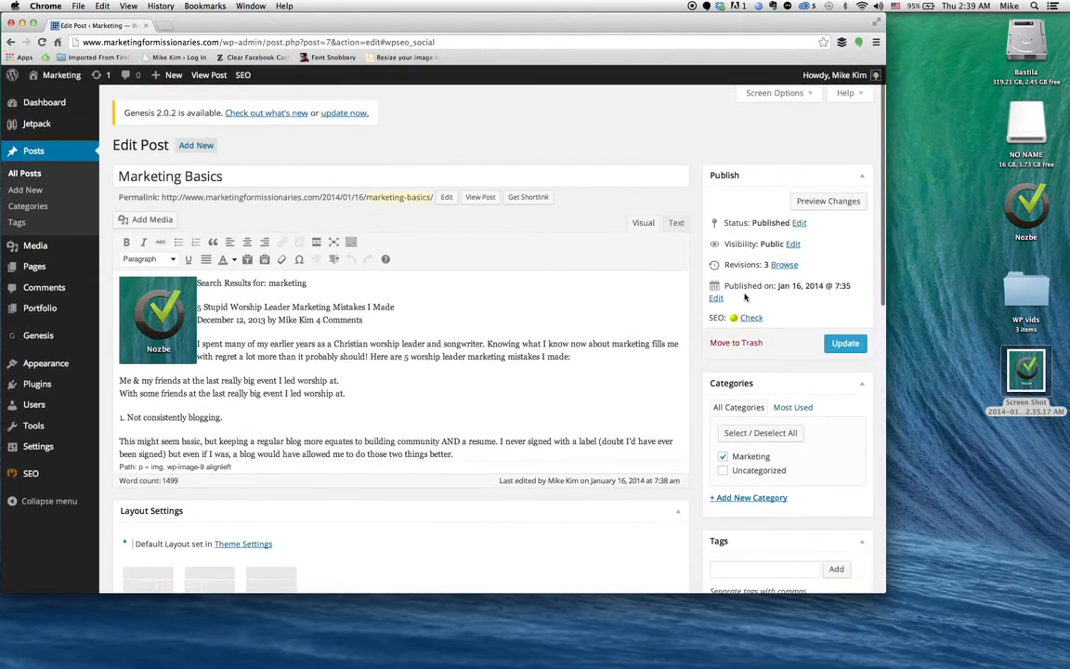
Visit the live site and look through the published Marketing Basics post on the home page.
mouse_move(71, 77)
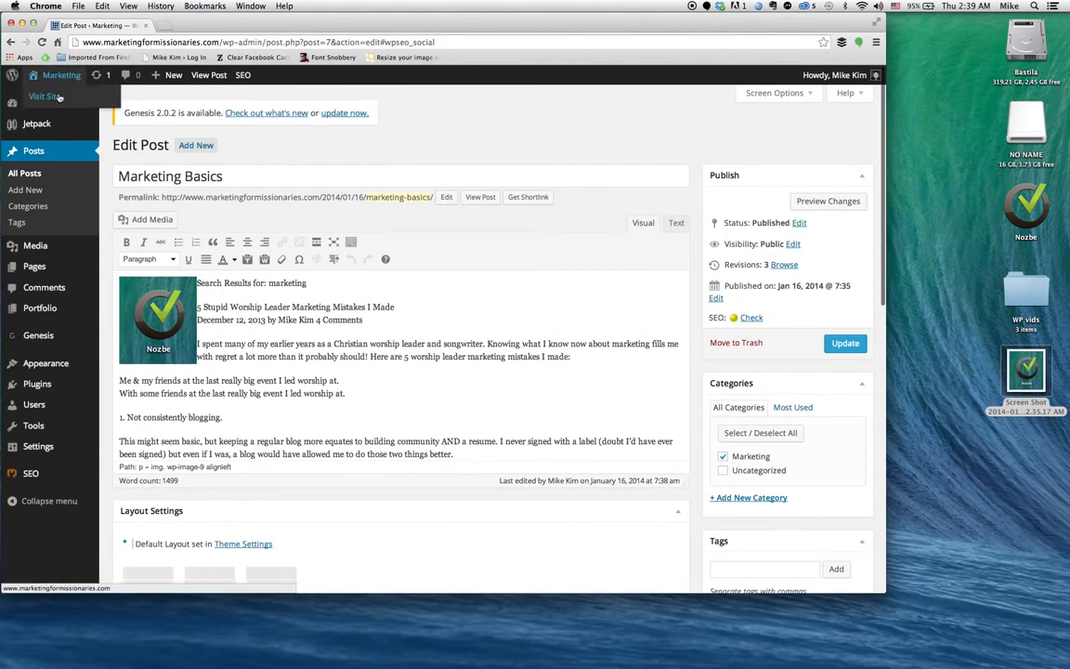
left_click(56, 97)
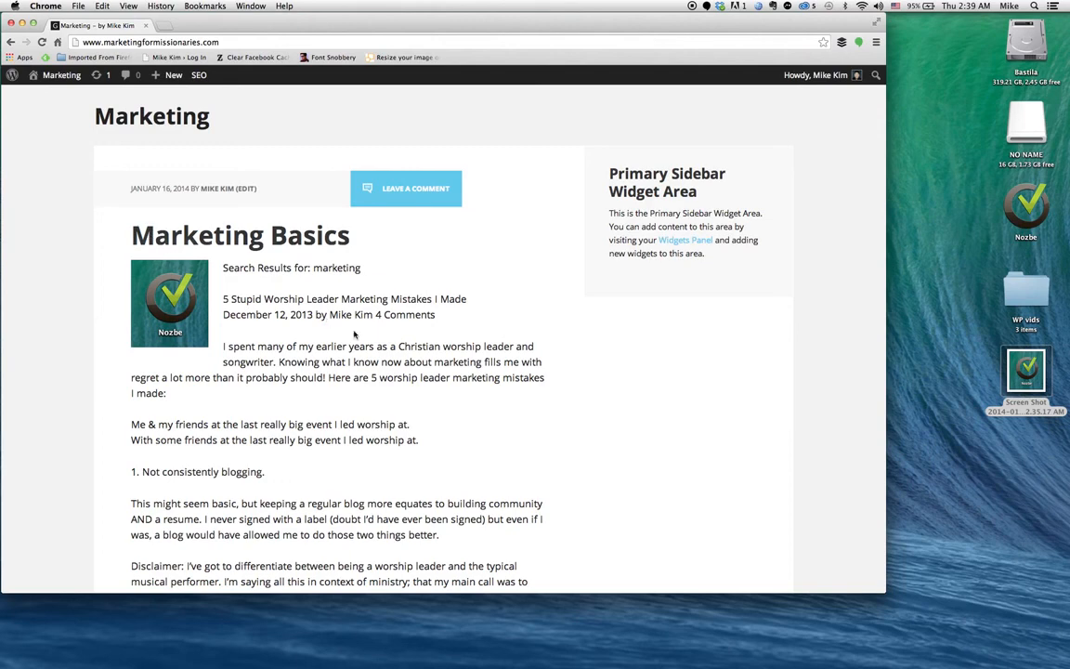
scroll(354, 334, "down", 5)
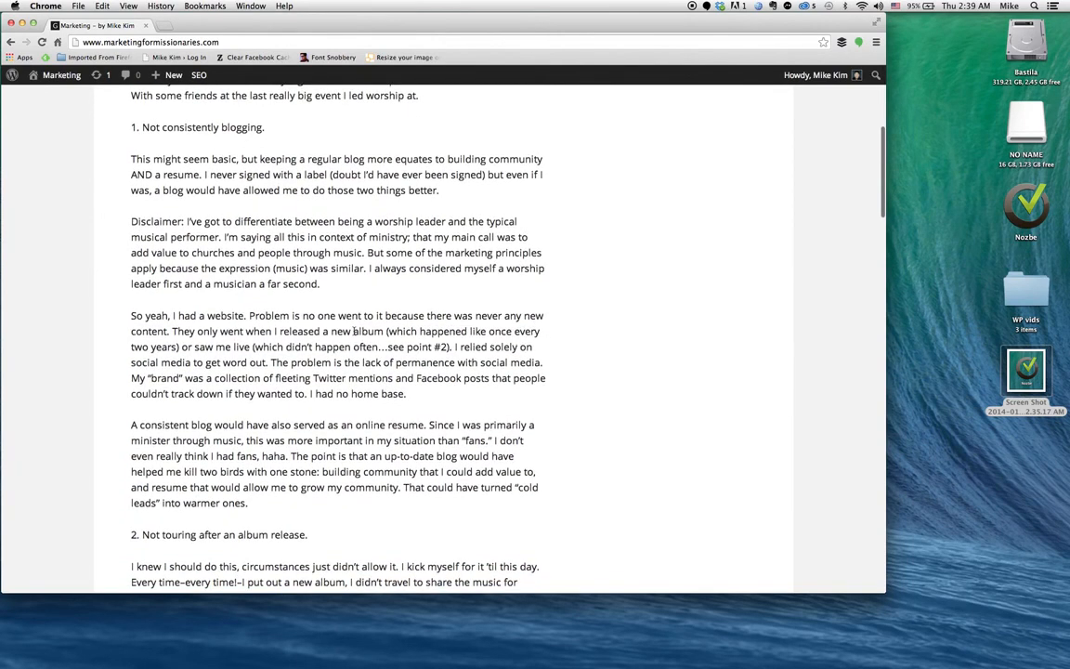